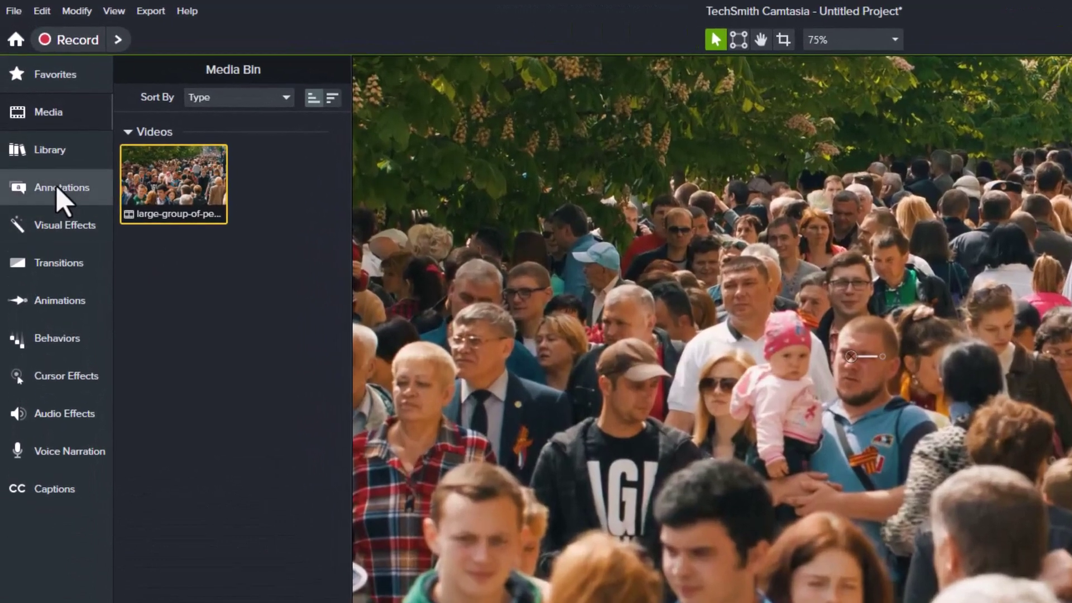
Show the Blur & Highlight annotations (Blur, Spotlight, Highlight, Pixelate) in the Annotations panel
{"action": "left_click", "coordinate": [63, 195]}
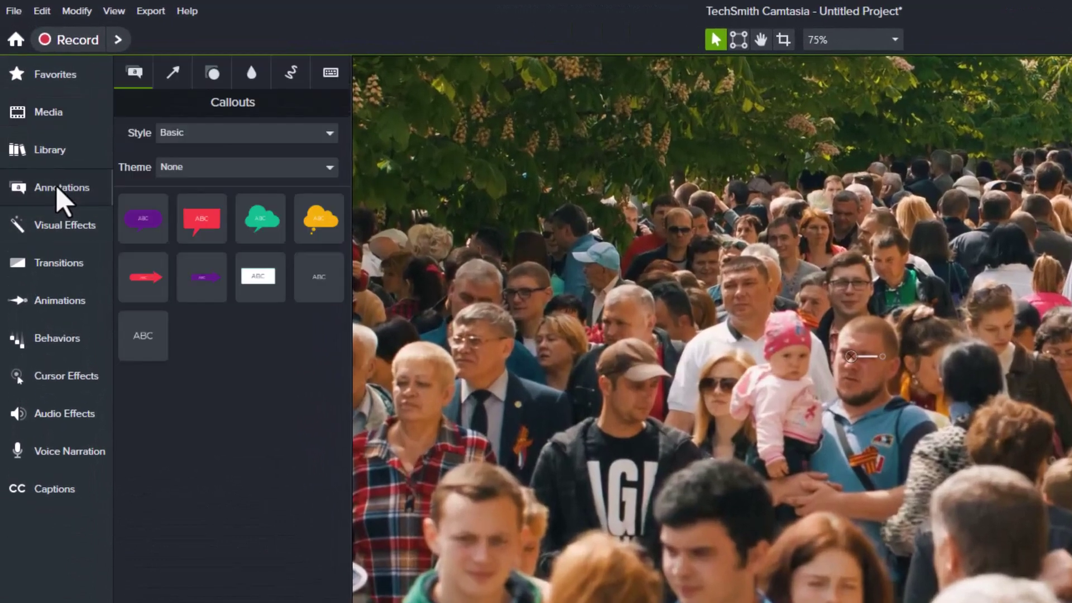
{"action": "left_click", "coordinate": [251, 75]}
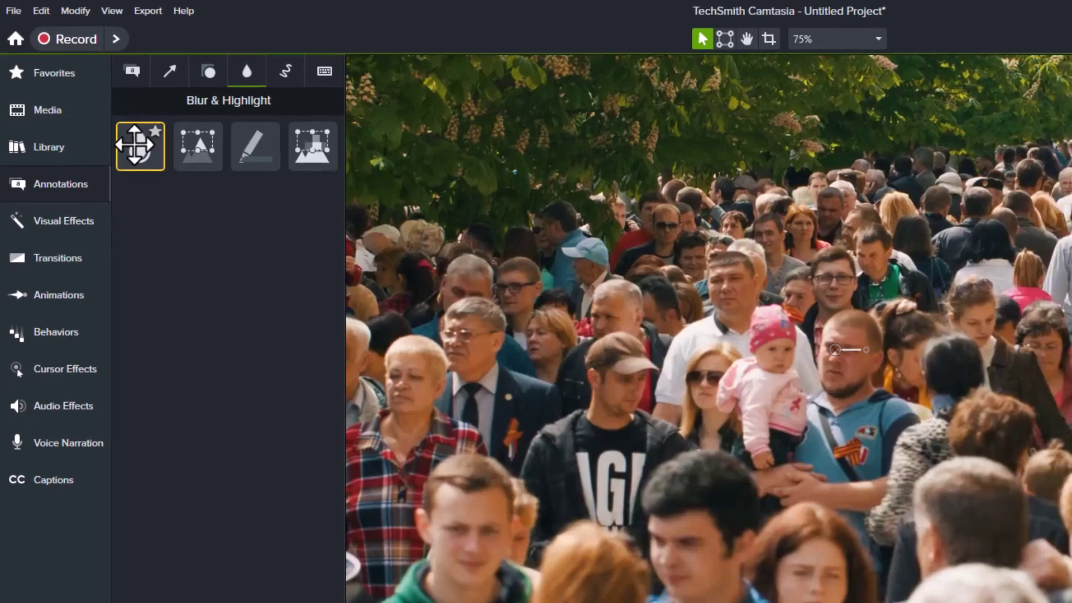
Add a Blur annotation on Track 2 and size it to 154.7 × 198.0 over the man's face
{"action": "left_click_drag", "start_coordinate": [137, 148], "coordinate": [161, 602]}
{"action": "left_click_drag", "start_coordinate": [106, 503], "coordinate": [74, 547]}
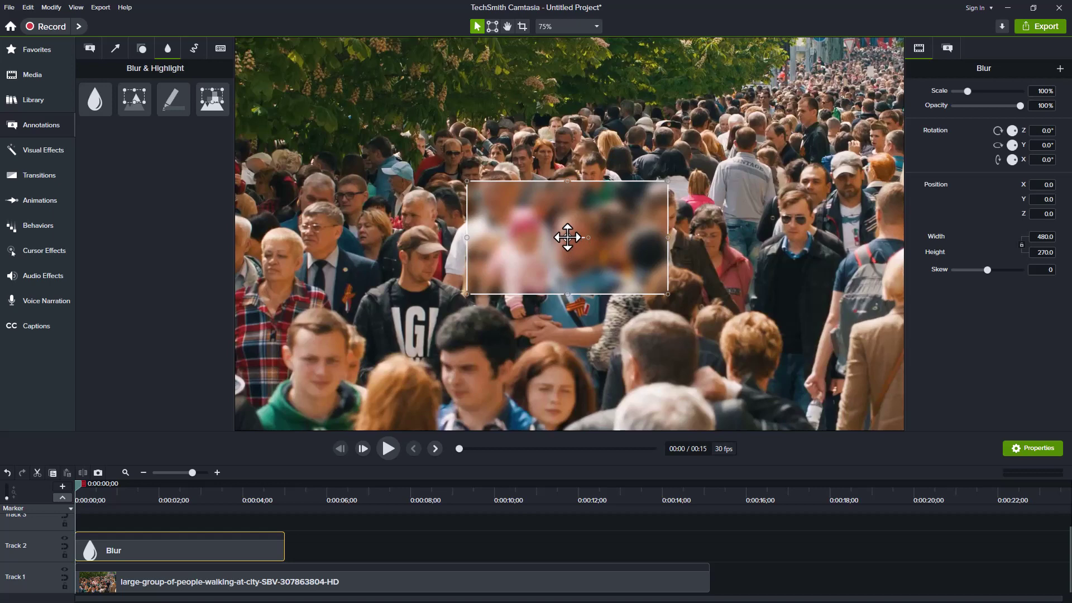
{"action": "mouse_move", "coordinate": [568, 237]}
{"action": "left_mouse_down"}
{"action": "mouse_move", "coordinate": [577, 227]}
{"action": "mouse_move", "coordinate": [701, 218]}
{"action": "mouse_move", "coordinate": [698, 209]}
{"action": "mouse_move", "coordinate": [571, 239]}
{"action": "left_mouse_up"}
{"action": "left_click_drag", "start_coordinate": [667, 237], "coordinate": [611, 246]}
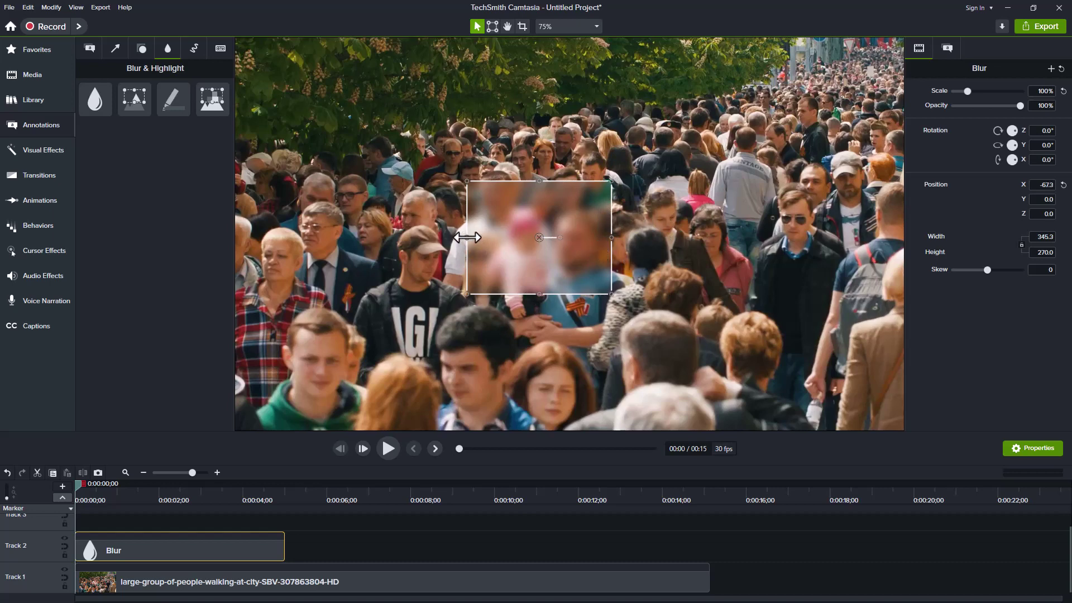
{"action": "left_click_drag", "start_coordinate": [467, 237], "coordinate": [546, 241]}
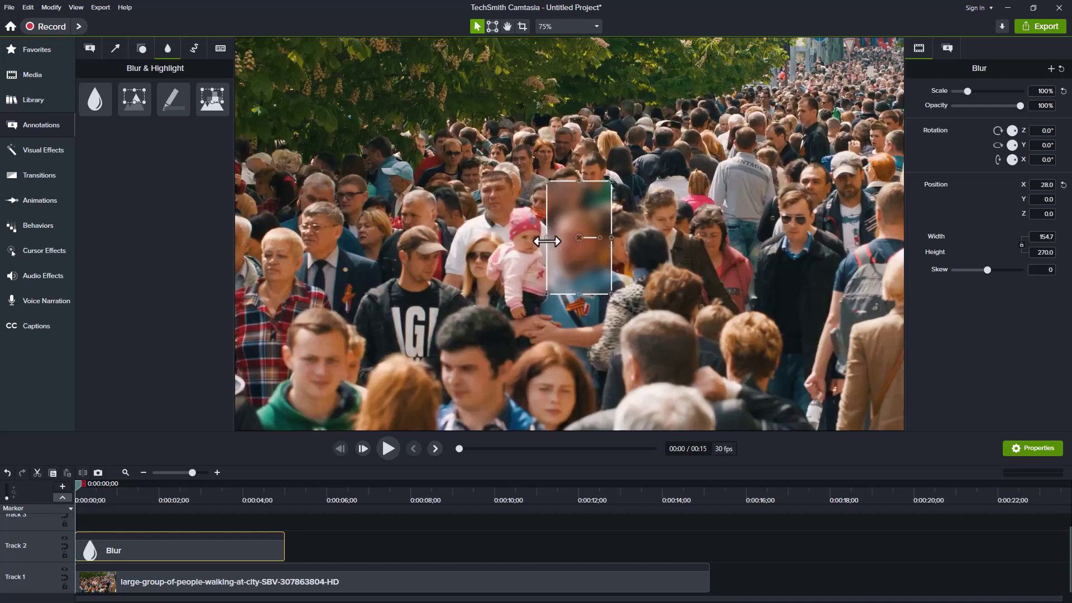
{"action": "left_click_drag", "start_coordinate": [579, 181], "coordinate": [579, 199]}
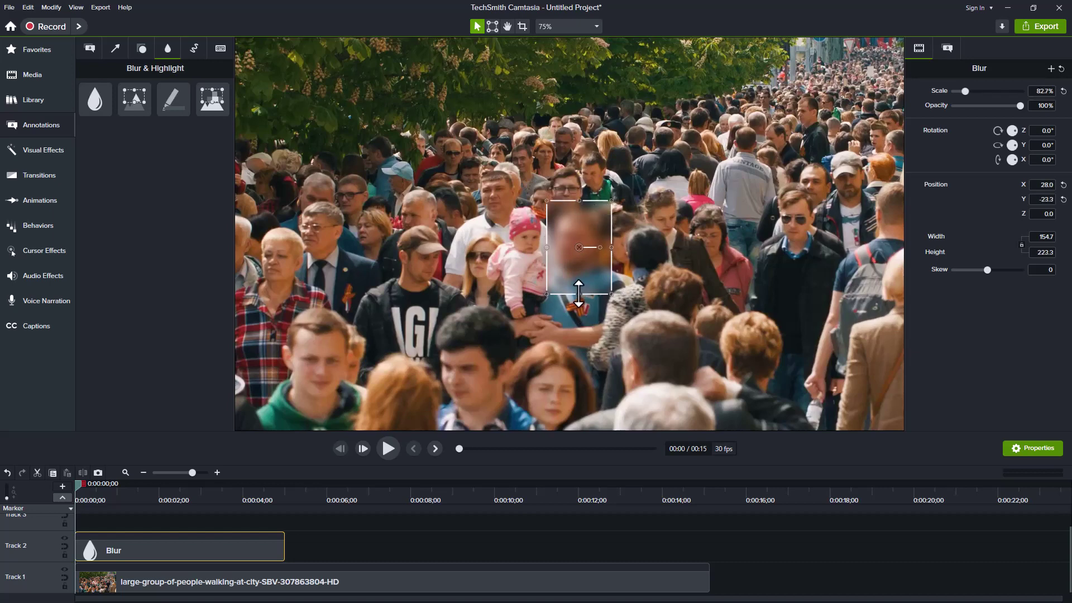
{"action": "left_click_drag", "start_coordinate": [578, 291], "coordinate": [578, 283]}
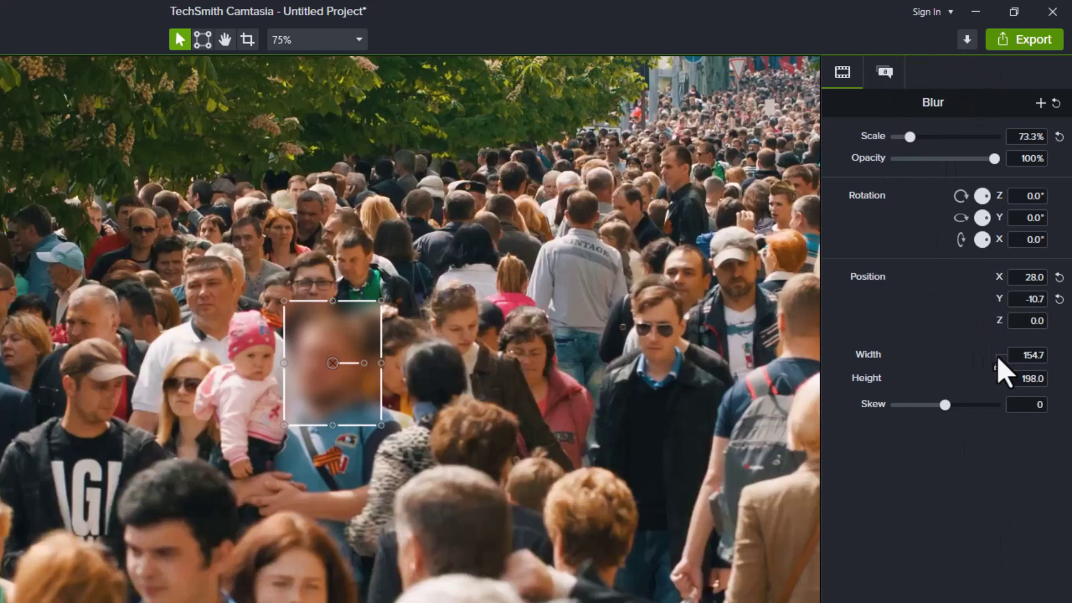
Set the Blur annotation's intensity to 87.3 and leave Invert off after previewing it
{"action": "left_click", "coordinate": [888, 77]}
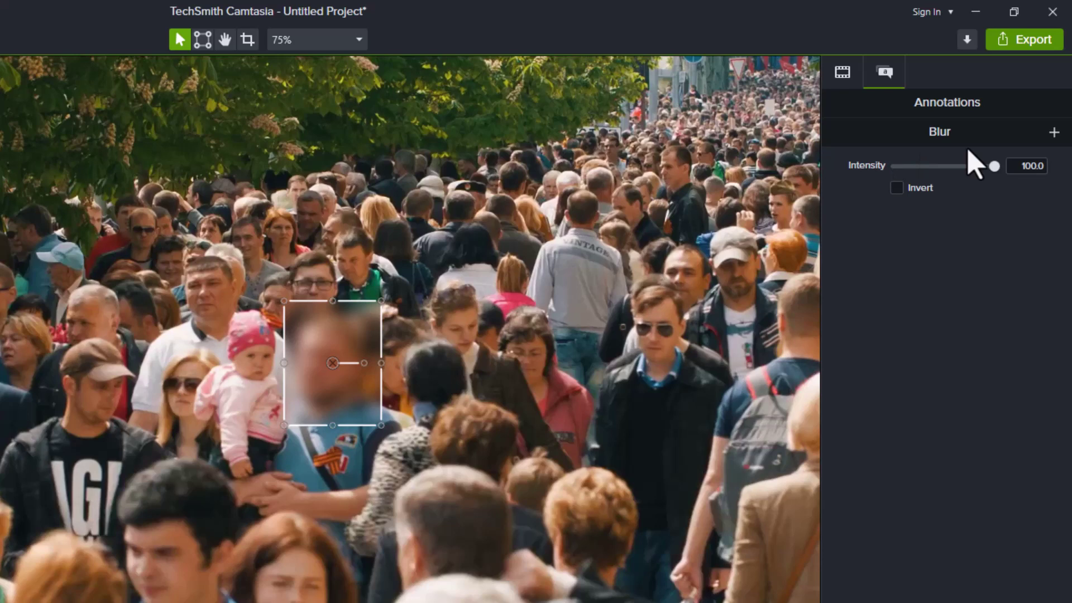
{"action": "left_click_drag", "start_coordinate": [994, 167], "coordinate": [964, 170]}
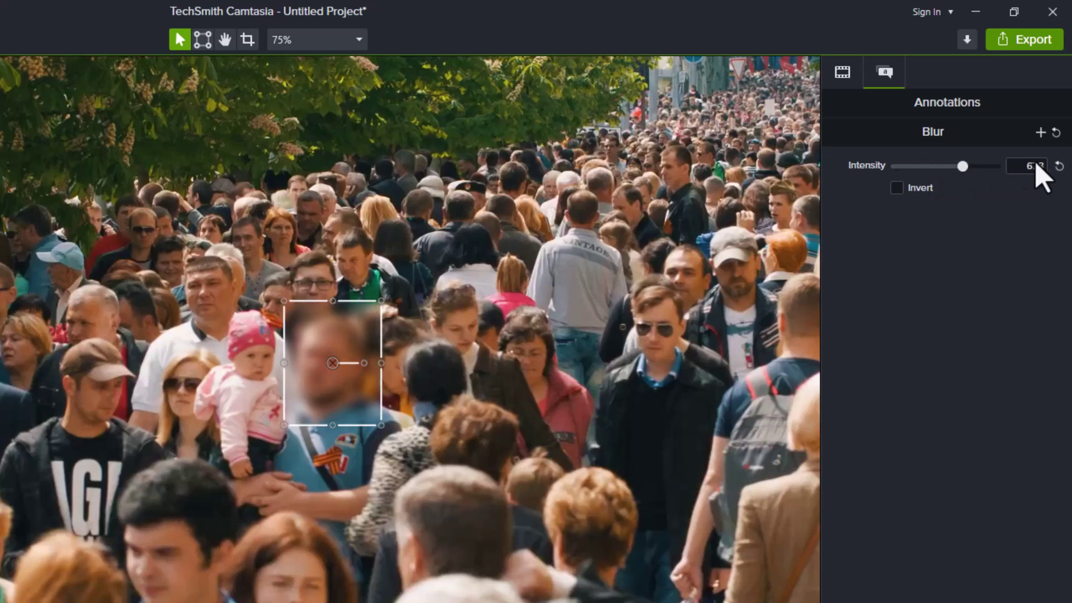
{"action": "left_click", "coordinate": [1059, 167]}
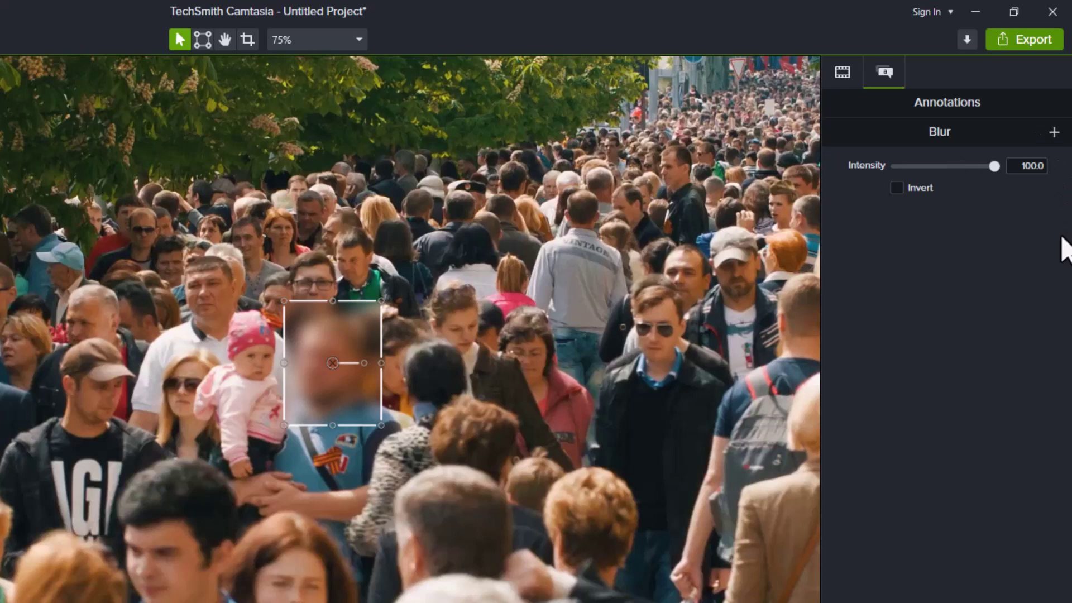
{"action": "left_click", "coordinate": [896, 188]}
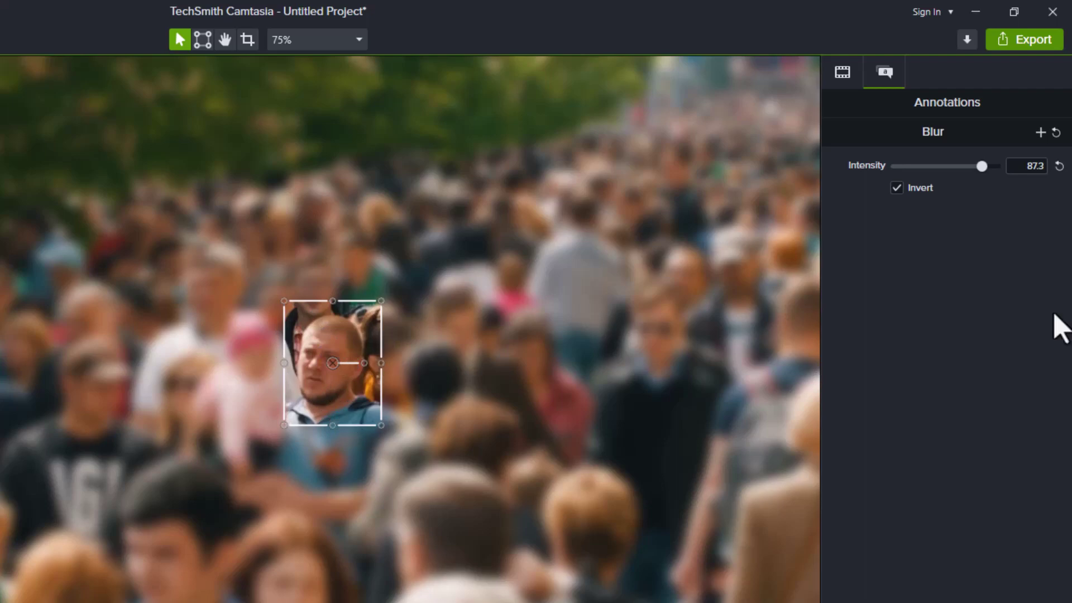
{"action": "left_click", "coordinate": [896, 188]}
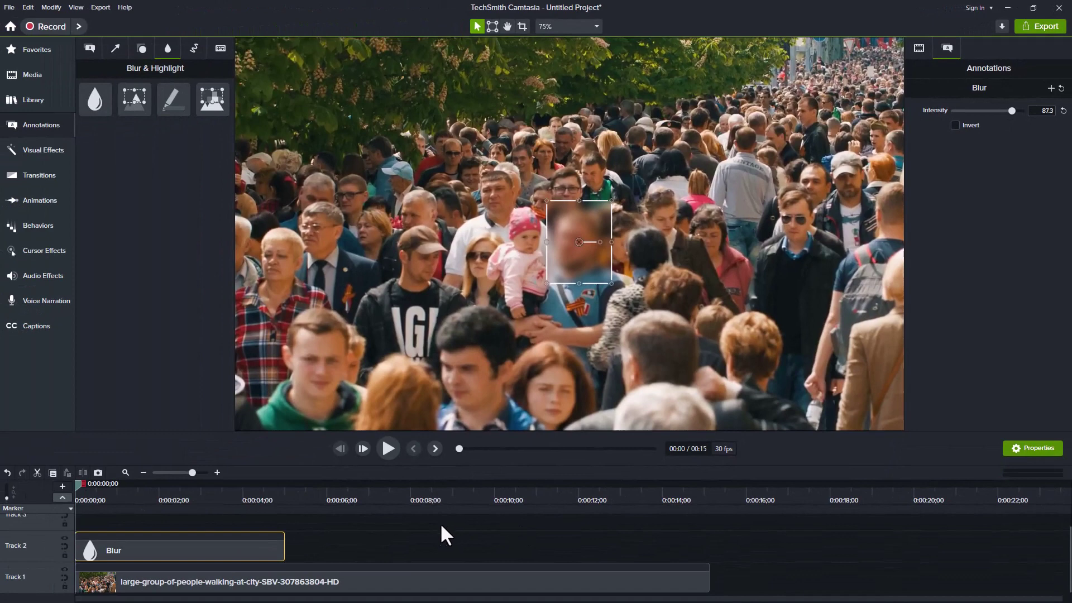
Delete the Blur clip from Track 2 and show the Visual Effects list
{"action": "left_click", "coordinate": [435, 531]}
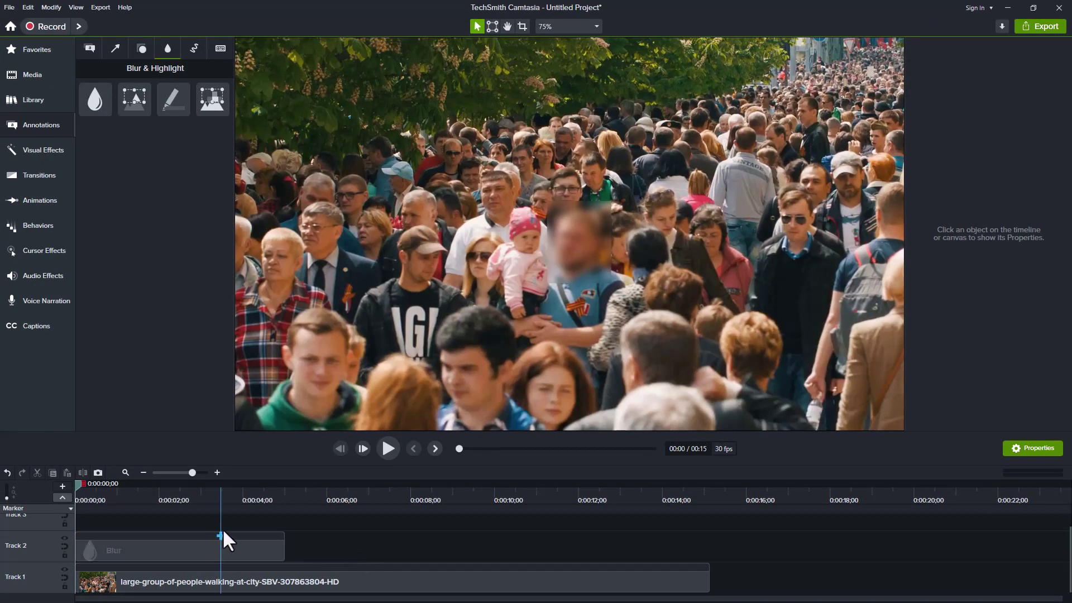
{"action": "left_click", "coordinate": [274, 551]}
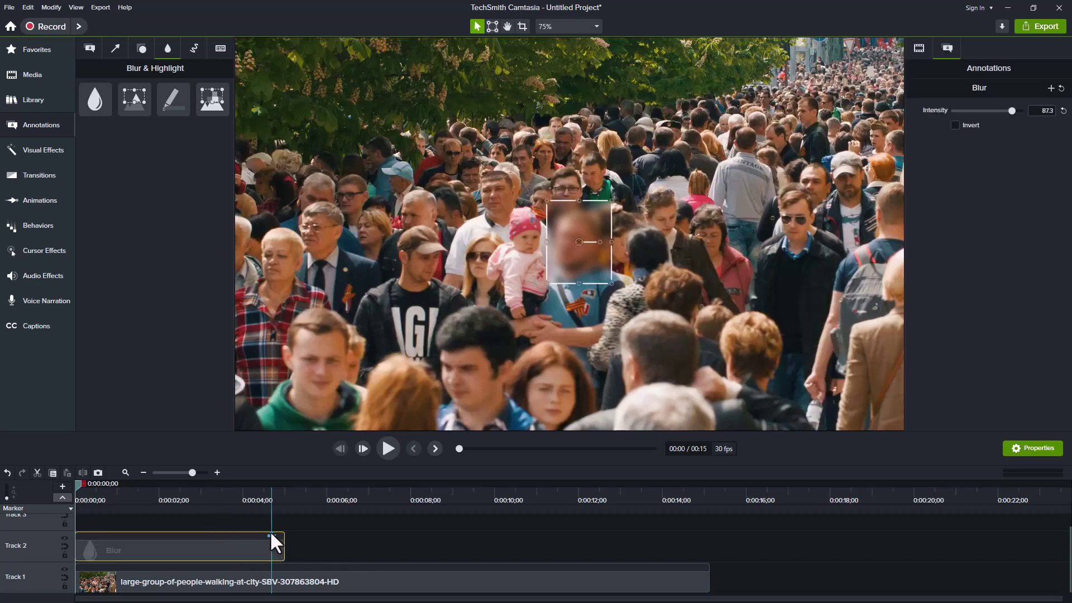
{"action": "key", "text": "Delete"}
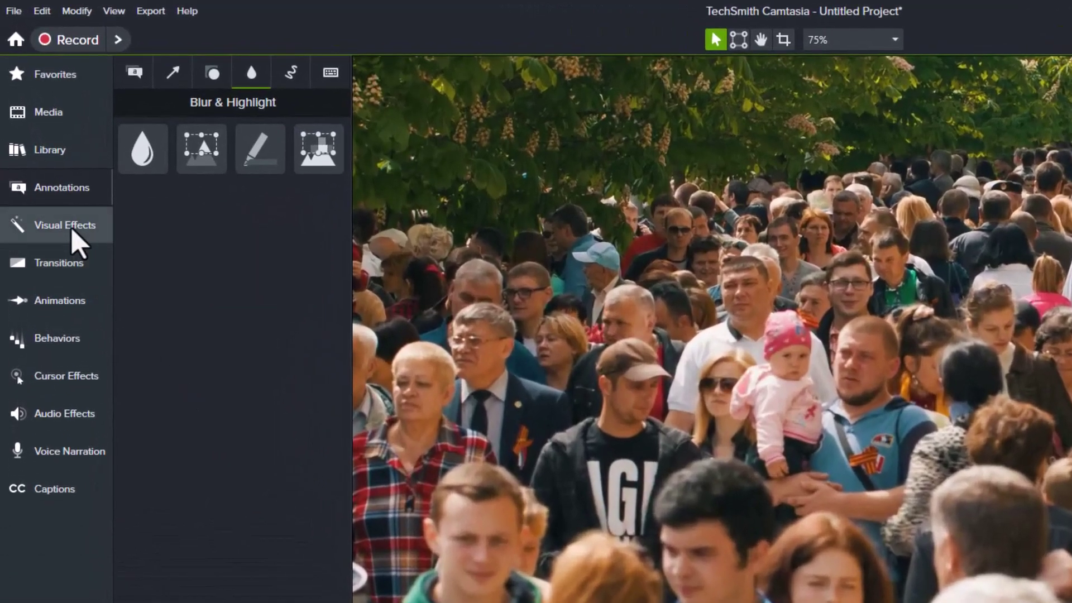
{"action": "left_click", "coordinate": [79, 238]}
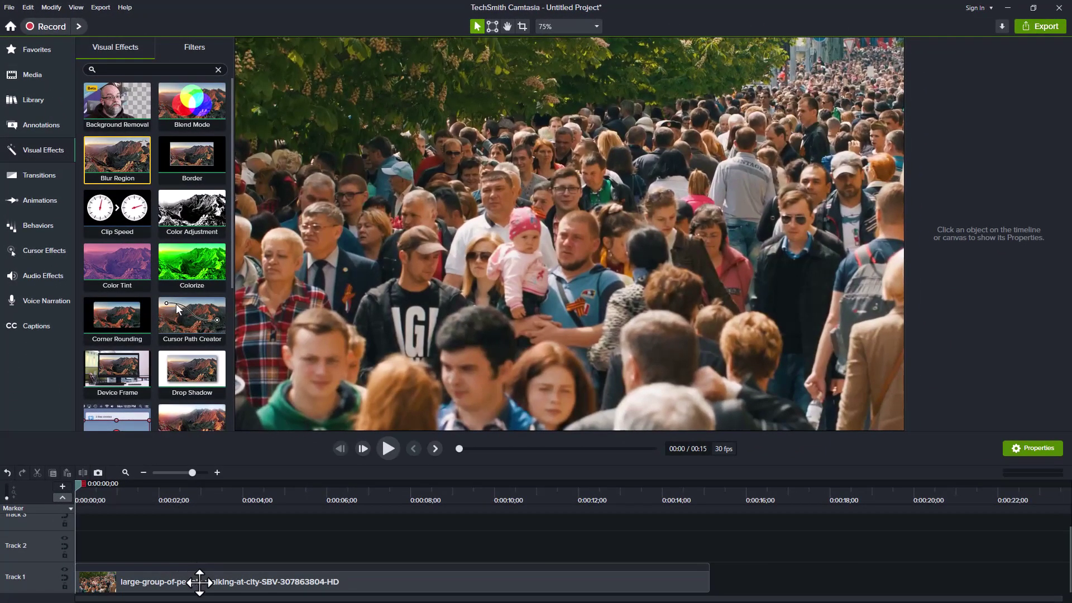
Apply Blur Region to the Track 1 crowd clip and fit its box to the man's face
{"action": "left_click_drag", "start_coordinate": [199, 582], "coordinate": [339, 578]}
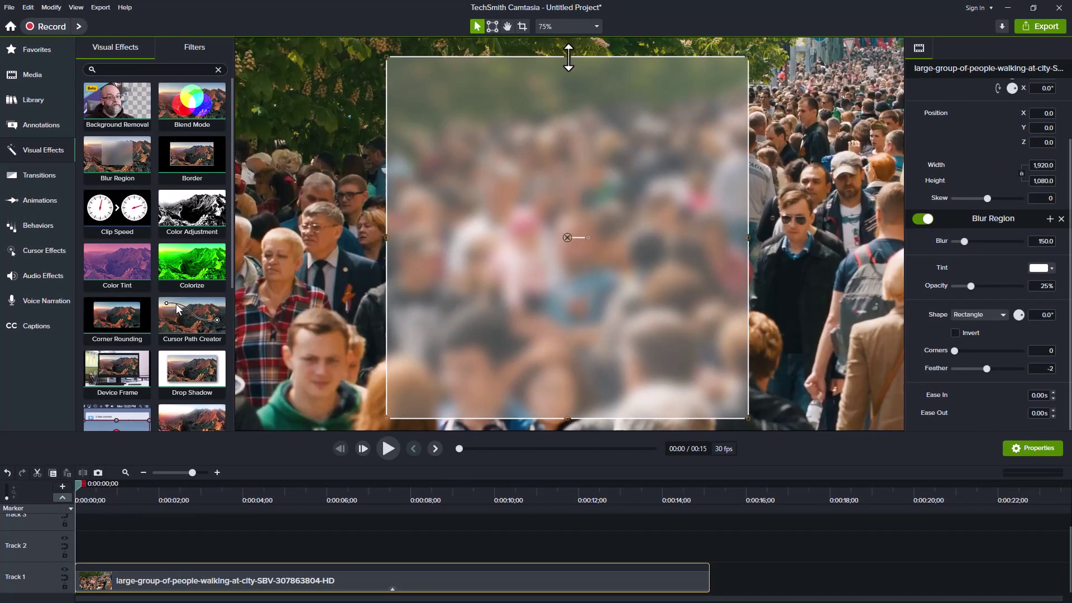
{"action": "left_click_drag", "start_coordinate": [568, 57], "coordinate": [571, 200]}
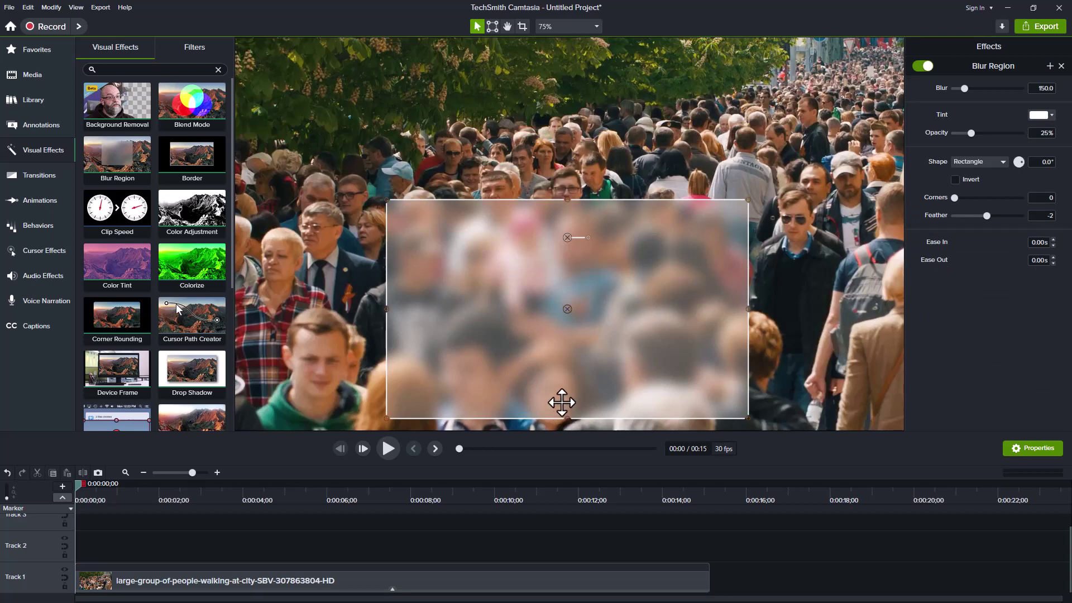
{"action": "mouse_move", "coordinate": [560, 399]}
{"action": "left_mouse_down"}
{"action": "mouse_move", "coordinate": [561, 302]}
{"action": "mouse_move", "coordinate": [567, 382]}
{"action": "left_mouse_up"}
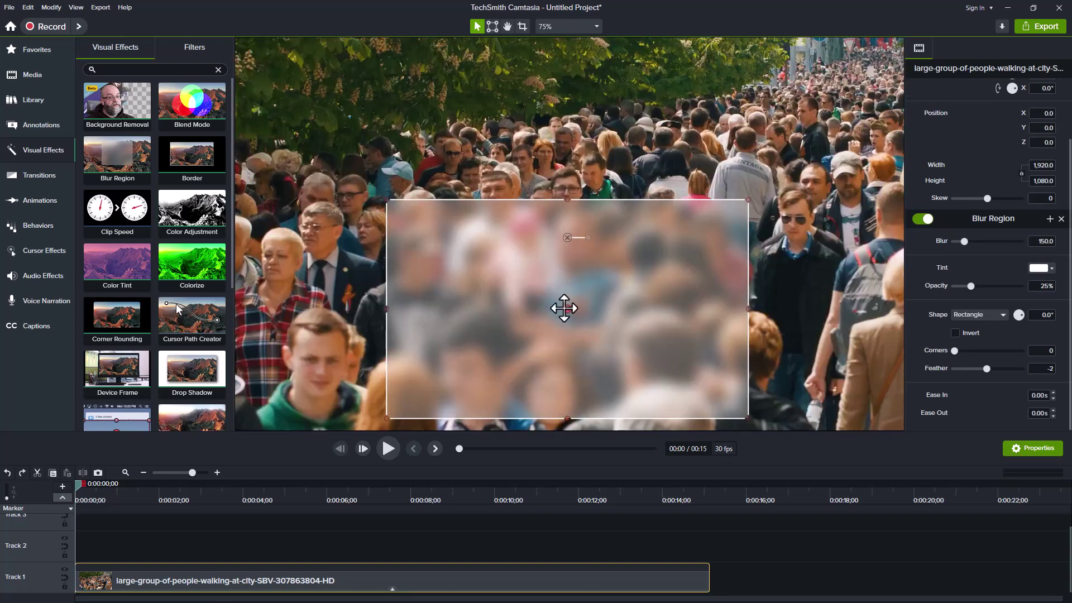
{"action": "left_click", "coordinate": [679, 391]}
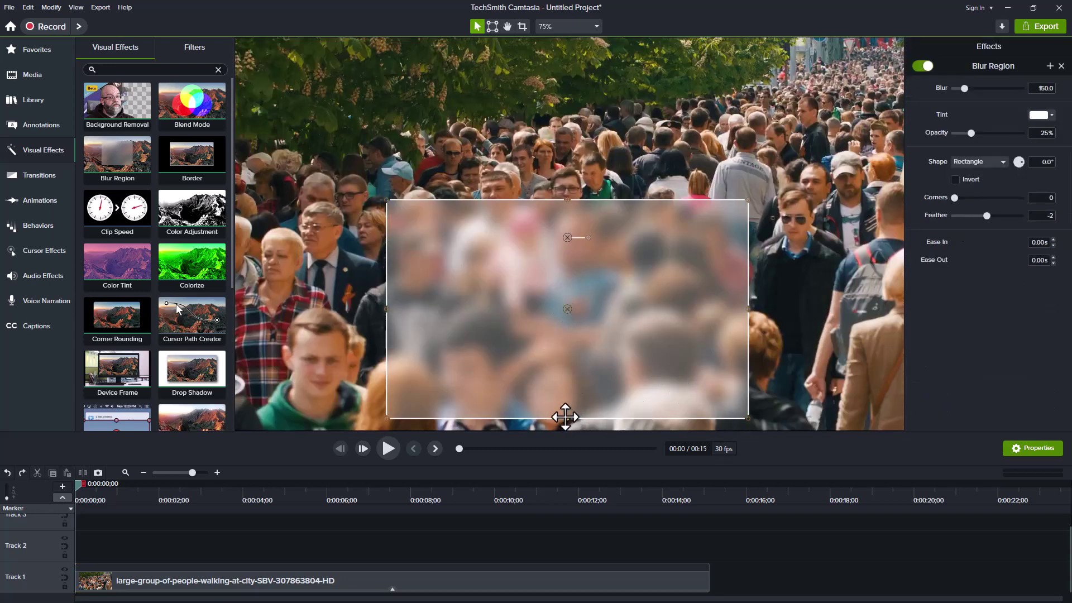
{"action": "left_click_drag", "start_coordinate": [567, 419], "coordinate": [558, 274]}
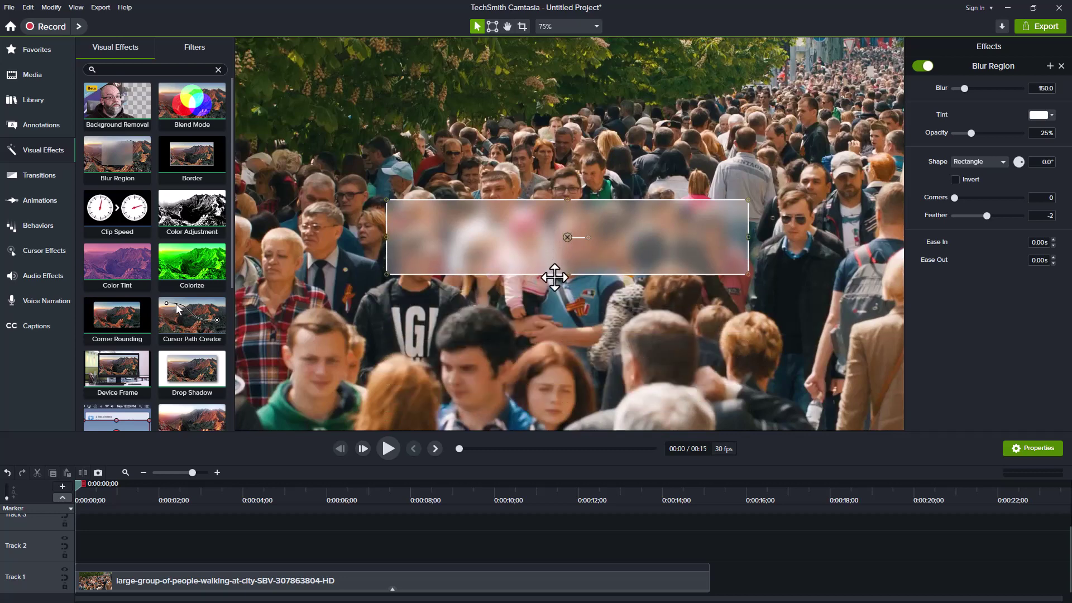
{"action": "left_click_drag", "start_coordinate": [386, 238], "coordinate": [551, 238]}
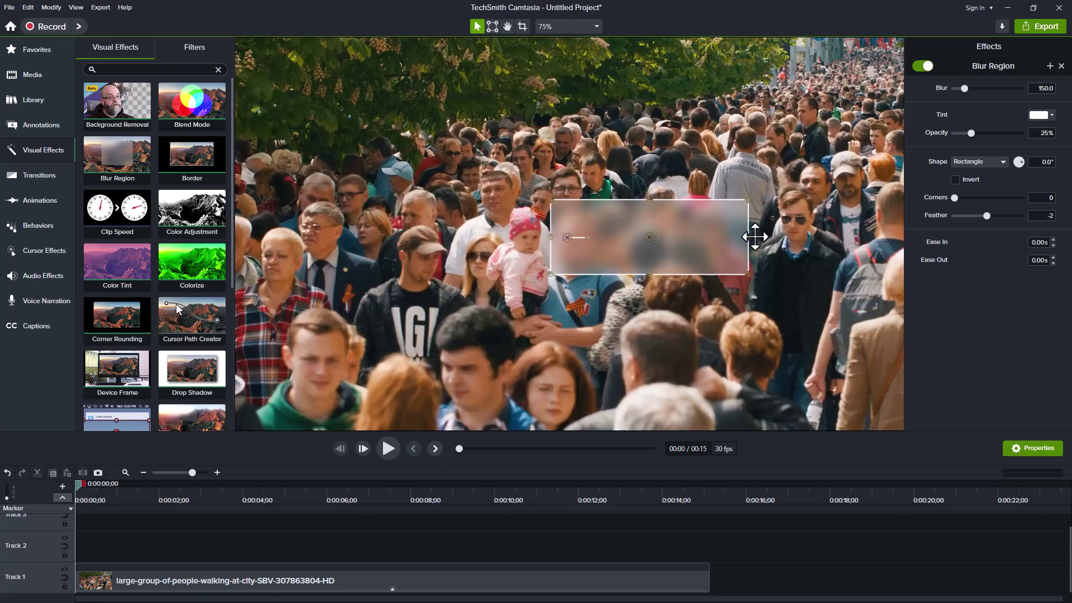
{"action": "left_click_drag", "start_coordinate": [748, 238], "coordinate": [602, 237]}
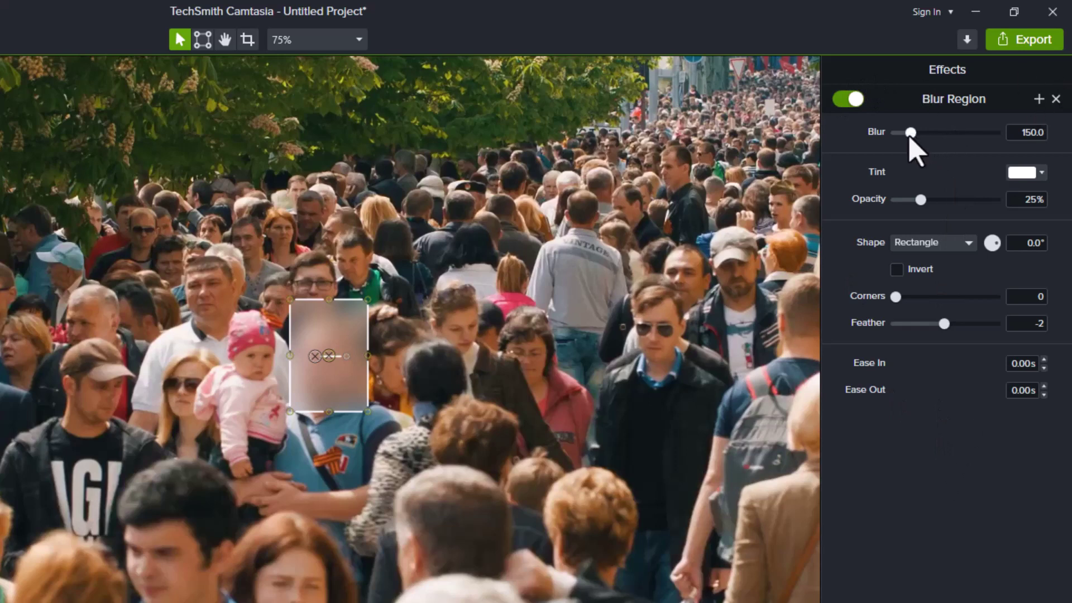
Keep the Blur Region at Blur 150, white tint and 25% opacity after testing other values
{"action": "left_click_drag", "start_coordinate": [910, 132], "coordinate": [1045, 159]}
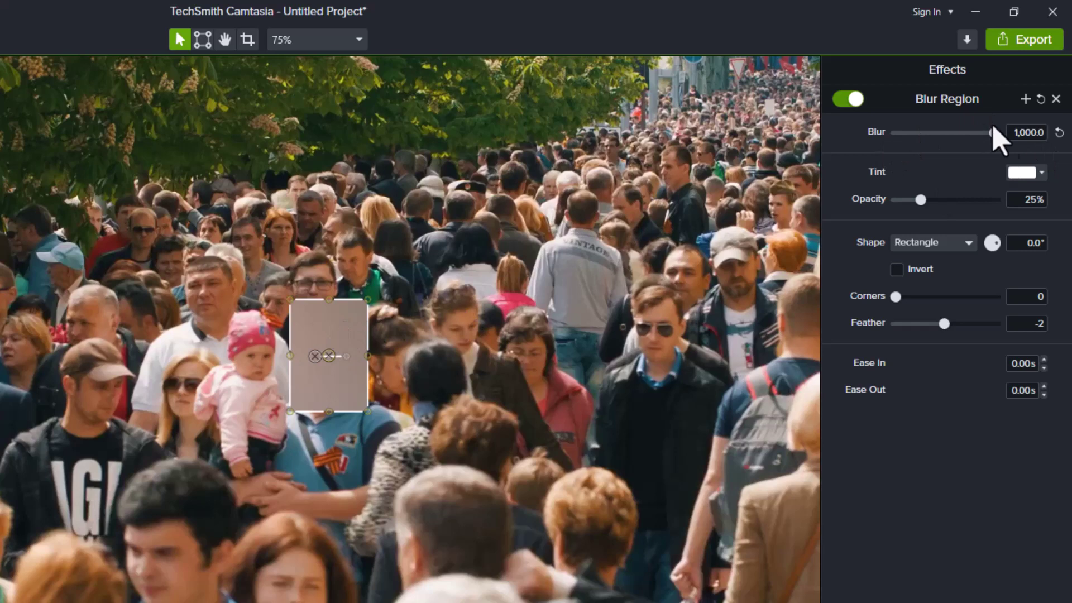
{"action": "left_click", "coordinate": [1059, 133]}
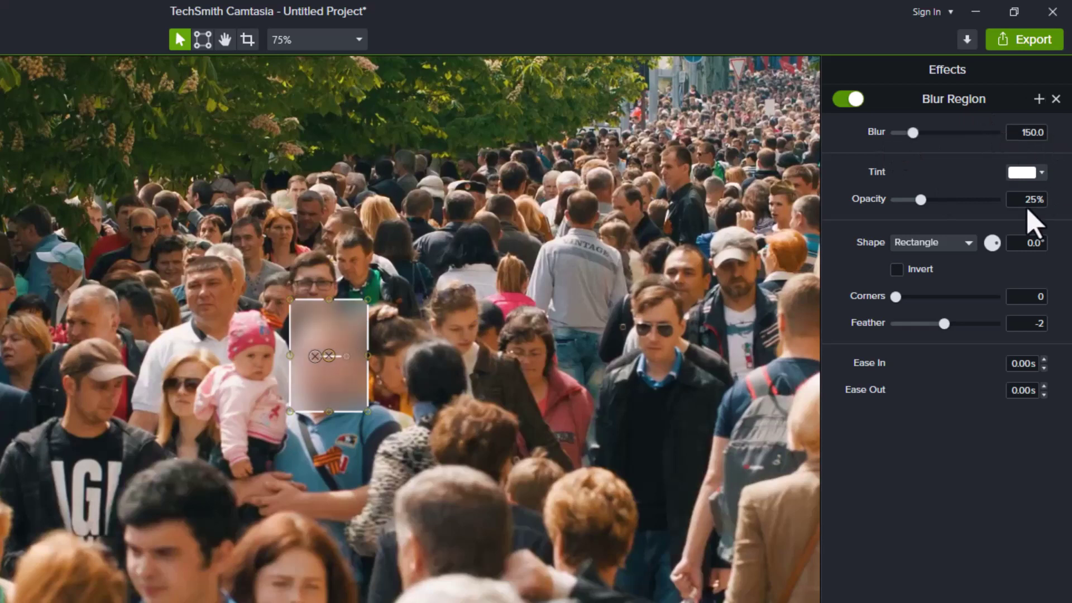
{"action": "left_click", "coordinate": [1022, 173]}
{"action": "left_click", "coordinate": [998, 249]}
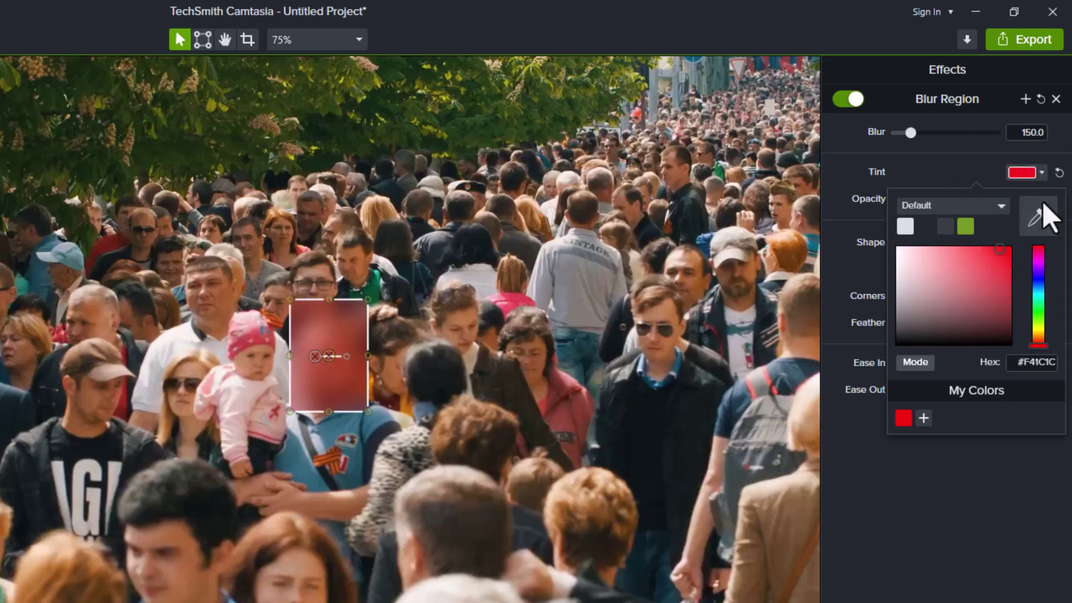
{"action": "left_click", "coordinate": [905, 226]}
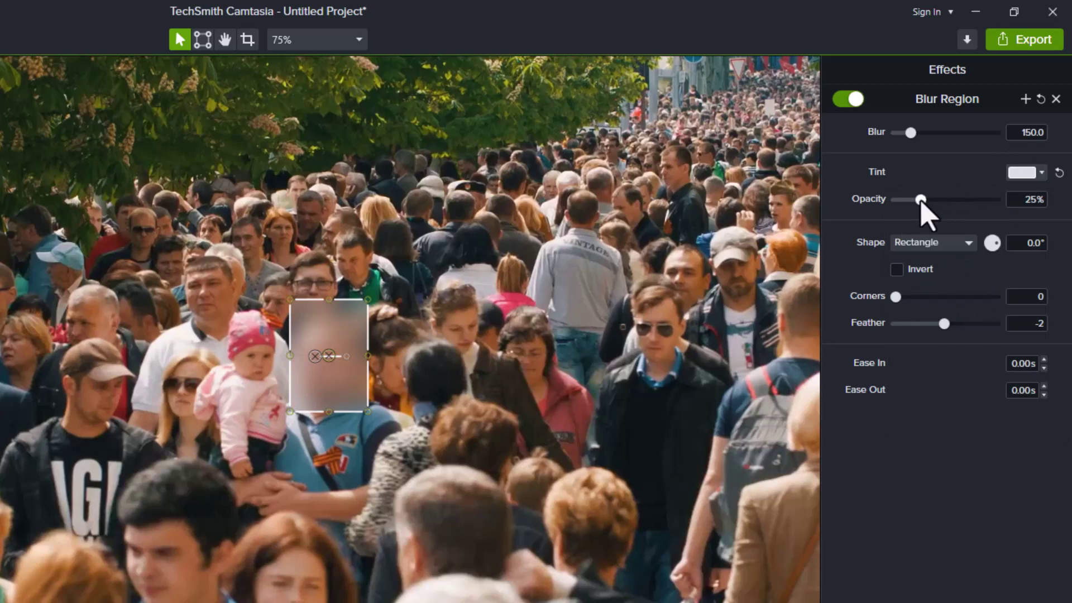
{"action": "left_click_drag", "start_coordinate": [919, 201], "coordinate": [1053, 203]}
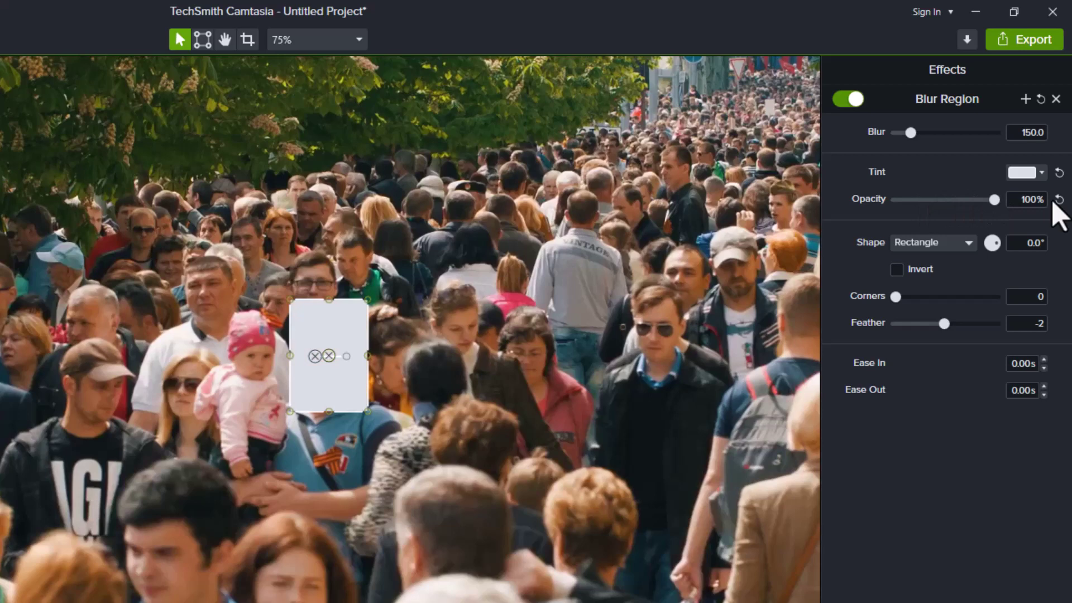
{"action": "left_click", "coordinate": [938, 199]}
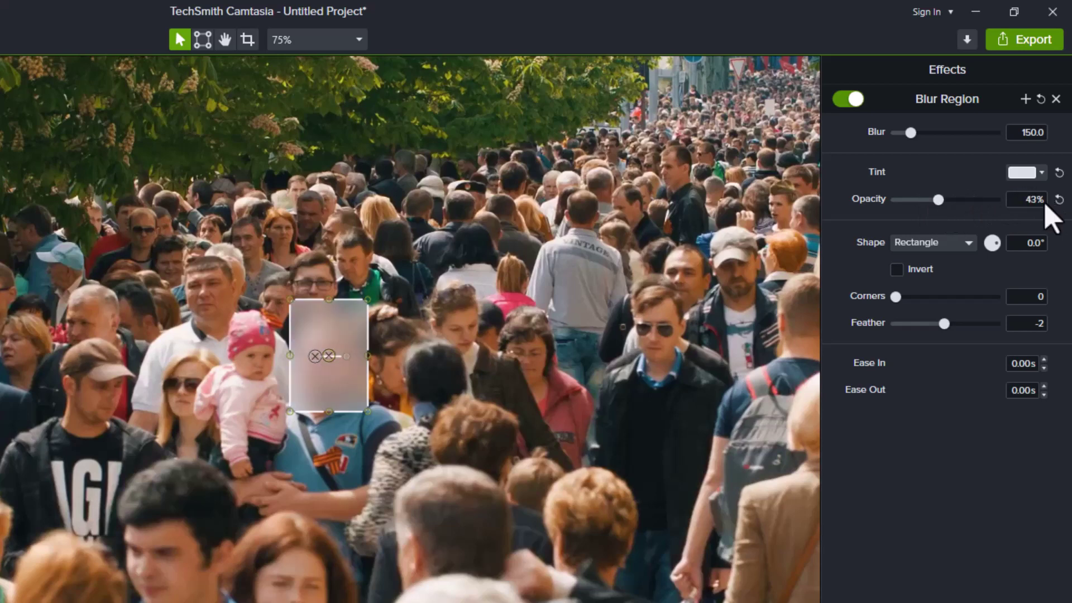
{"action": "left_click", "coordinate": [1059, 200]}
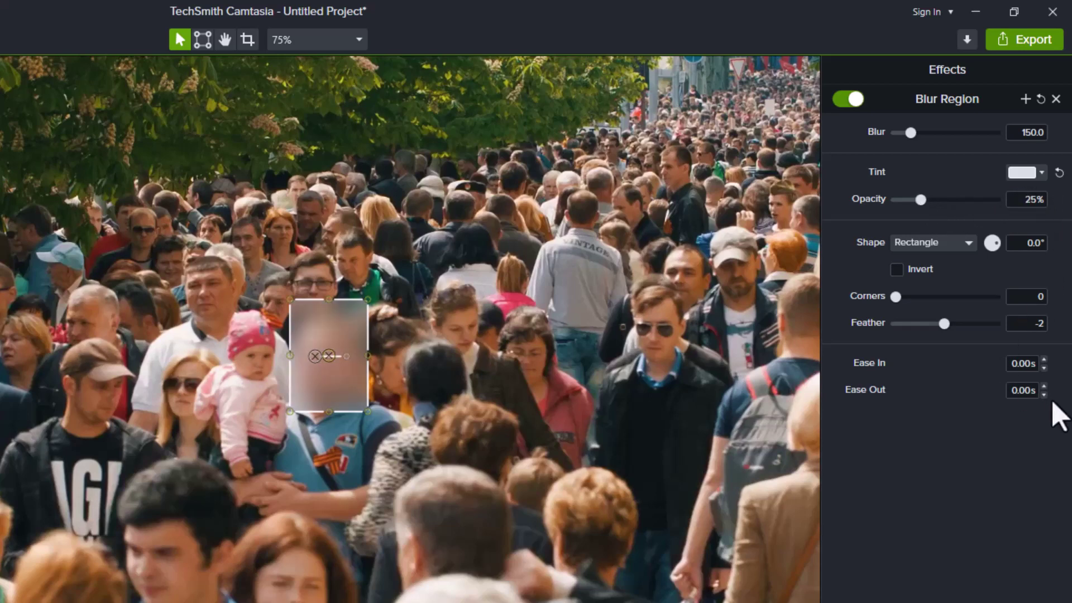
Make the Blur Region an oval with feather -2 and Invert turned off
{"action": "left_click", "coordinate": [969, 244]}
{"action": "left_click", "coordinate": [910, 265]}
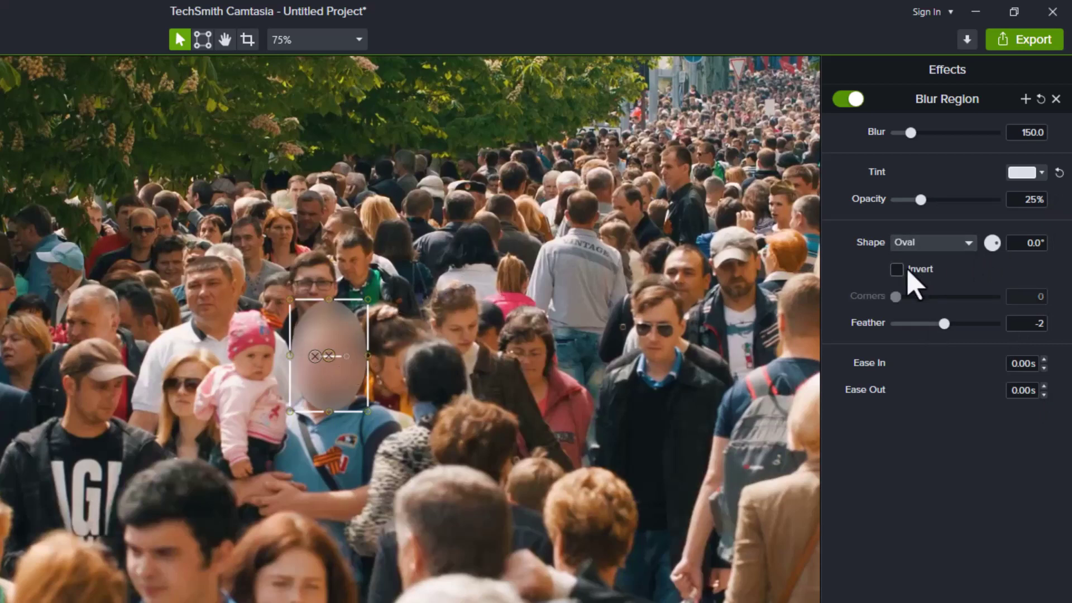
{"action": "left_click", "coordinate": [897, 270]}
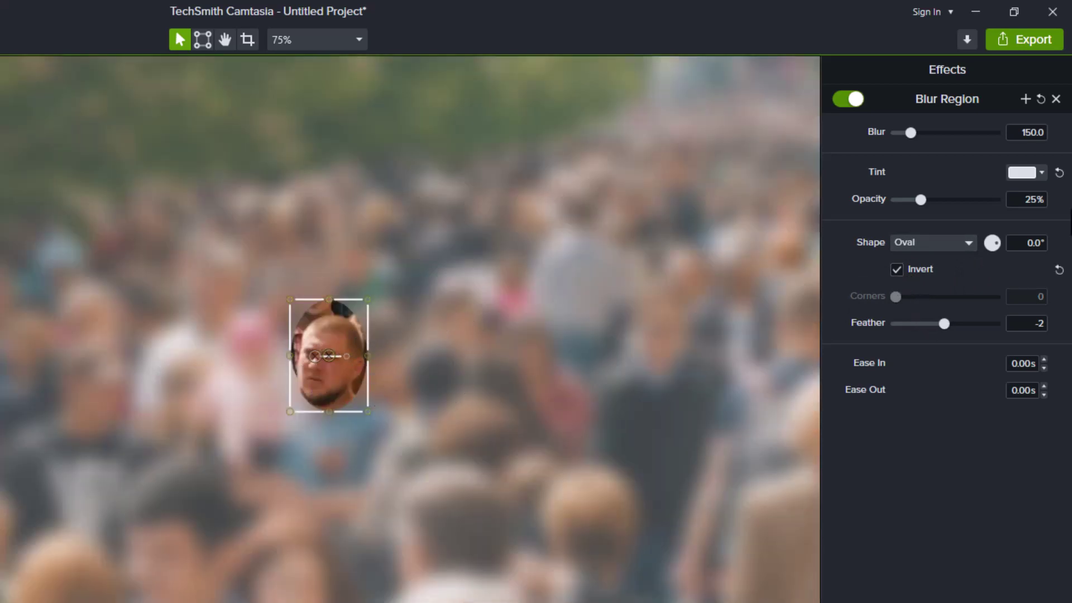
{"action": "left_click", "coordinate": [897, 270]}
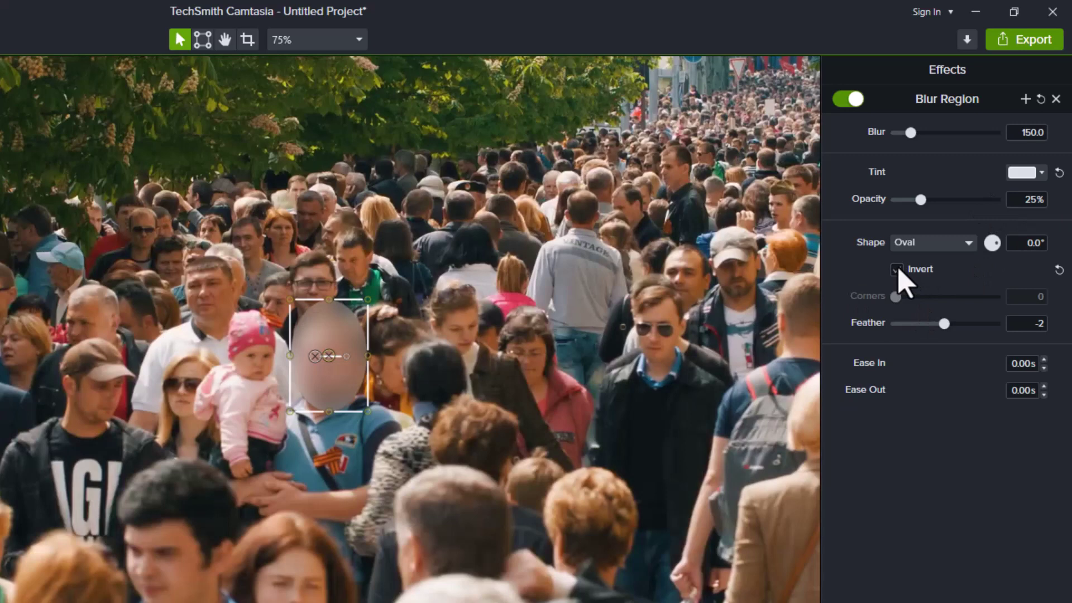
{"action": "left_click", "coordinate": [897, 271]}
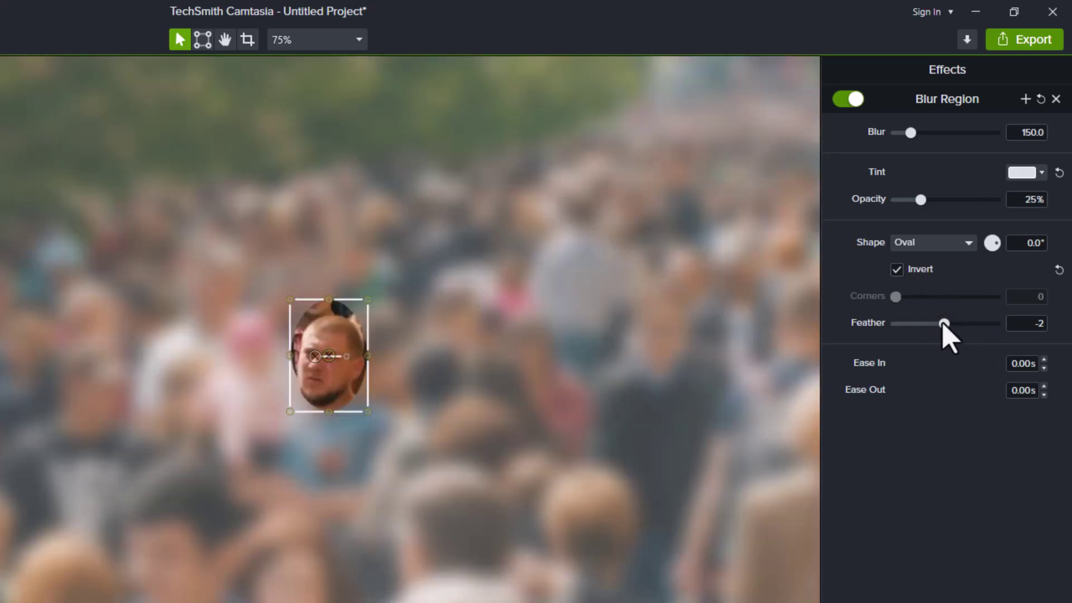
{"action": "left_click_drag", "start_coordinate": [943, 324], "coordinate": [977, 330]}
{"action": "key", "text": "ctrl+z"}
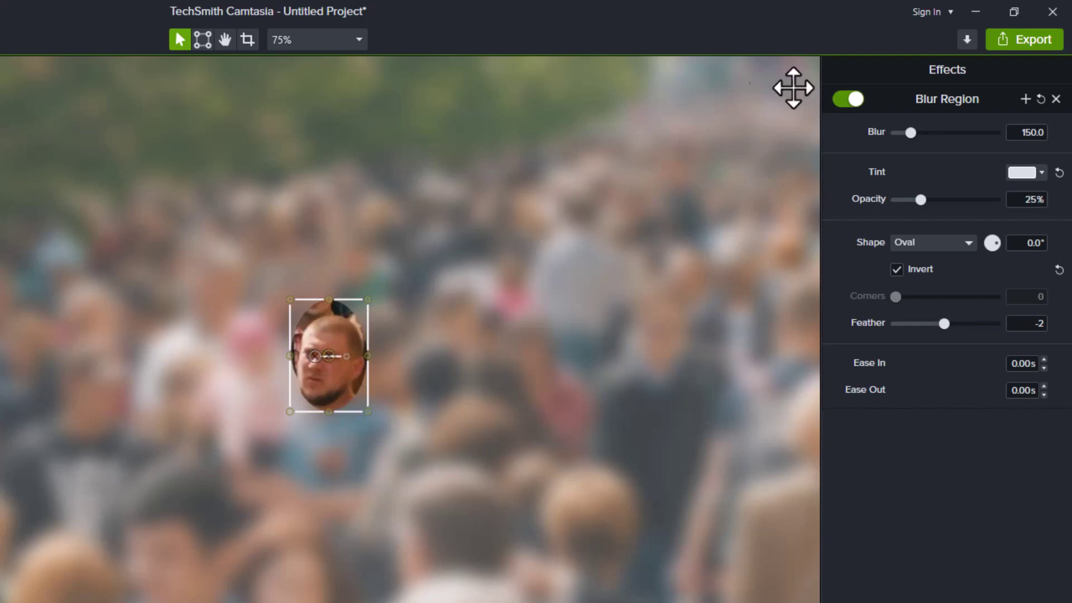
{"action": "left_click", "coordinate": [895, 271]}
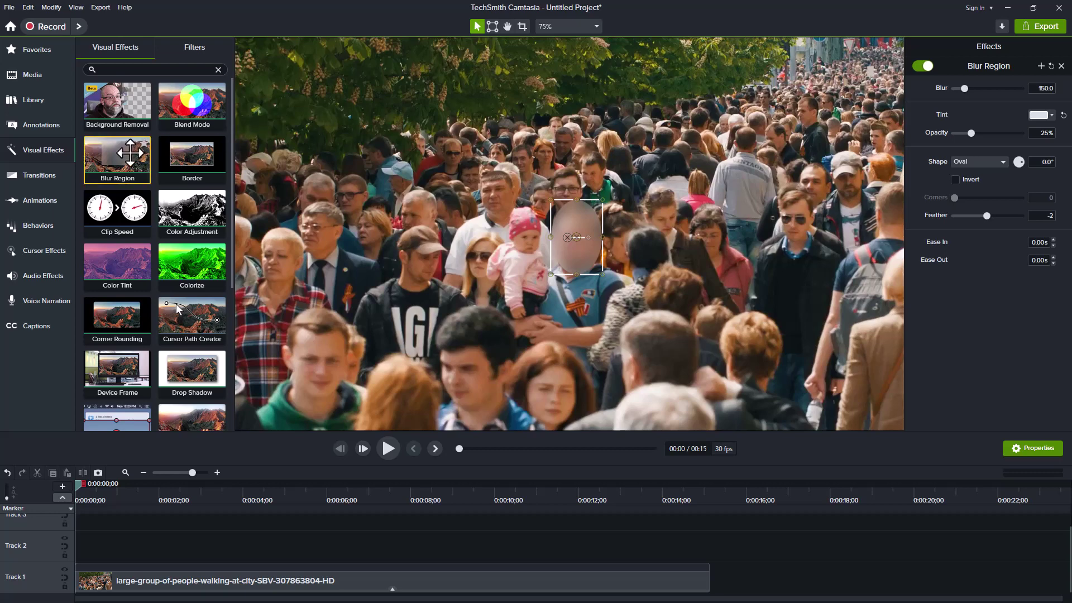
Undo an extra Blur Region clip added to Track 2, then return to the Annotations panel
{"action": "left_click_drag", "start_coordinate": [131, 152], "coordinate": [352, 578]}
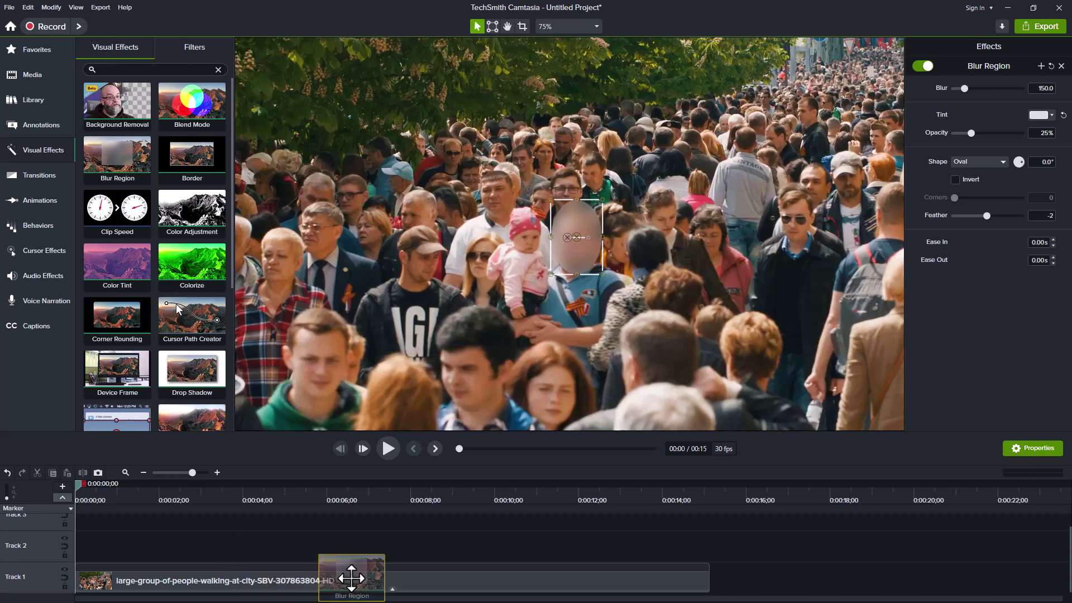
{"action": "left_click_drag", "start_coordinate": [351, 578], "coordinate": [241, 532]}
{"action": "key", "text": "ctrl+z"}
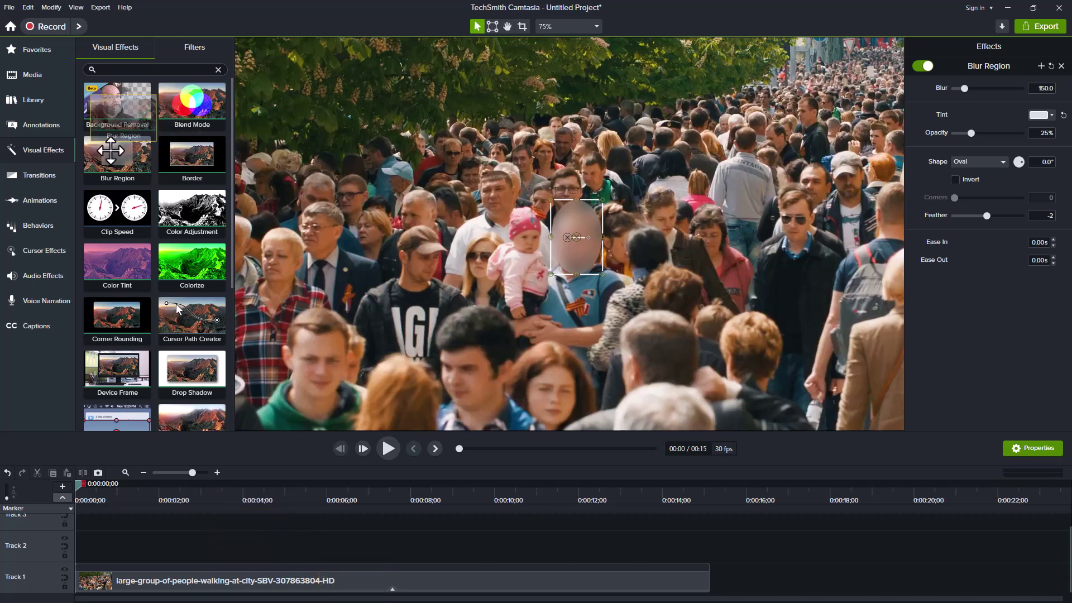
{"action": "left_click_drag", "start_coordinate": [116, 161], "coordinate": [112, 164]}
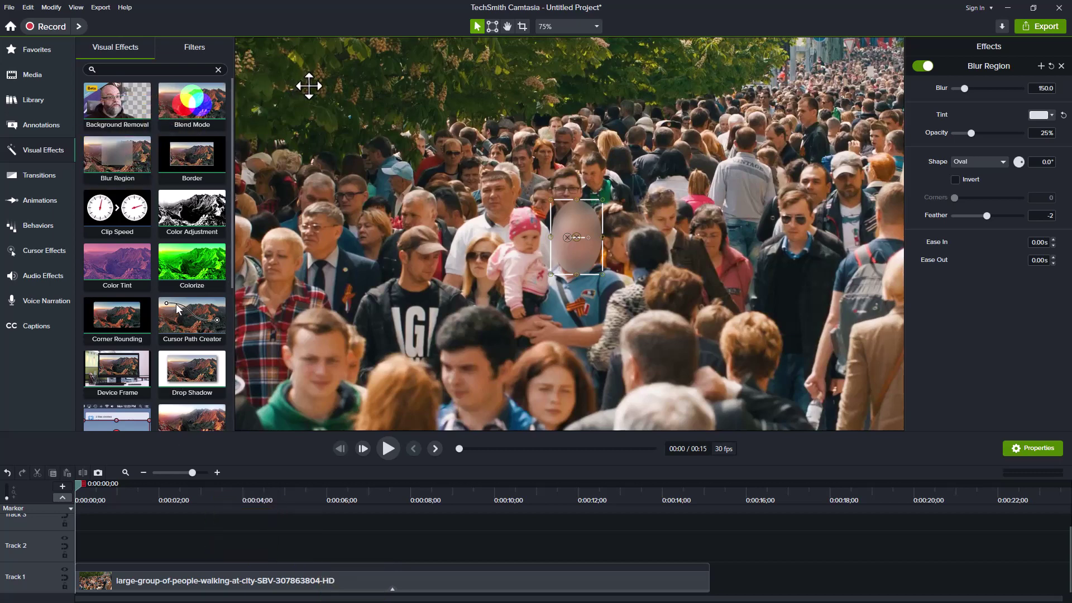
Add a 480 × 270 Blur annotation on Track 2 over the upper-right crowd
{"action": "left_click", "coordinate": [30, 123]}
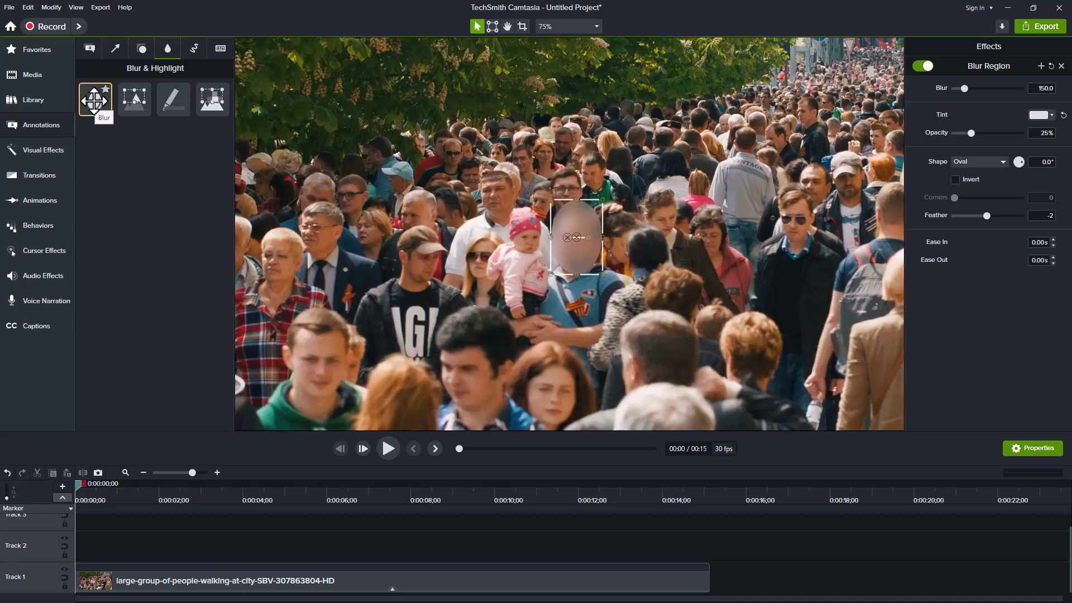
{"action": "left_click_drag", "start_coordinate": [95, 100], "coordinate": [90, 229]}
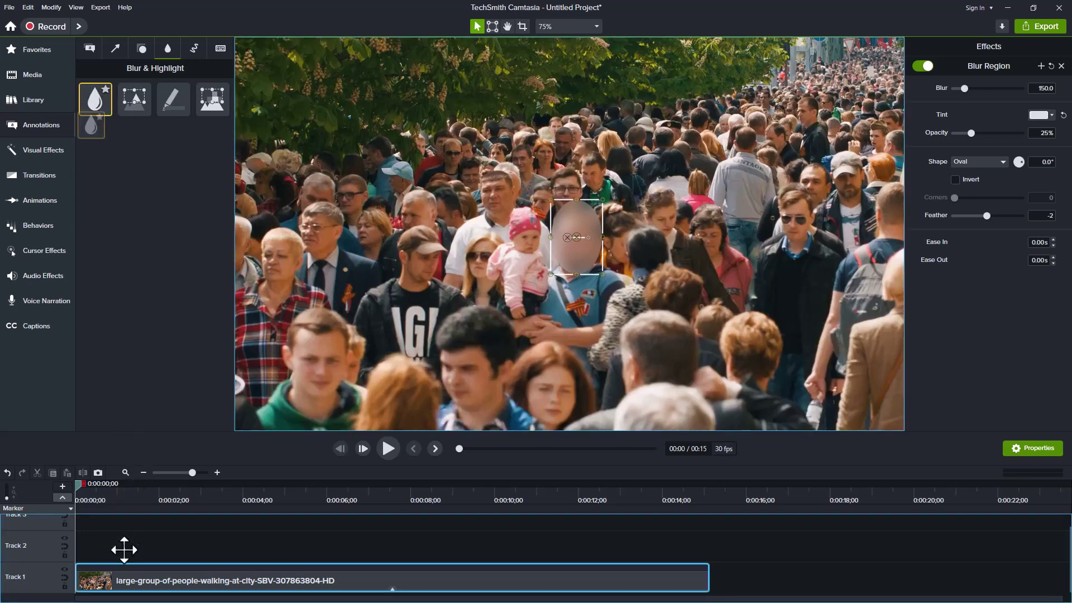
{"action": "mouse_move", "coordinate": [124, 549]}
{"action": "left_mouse_down"}
{"action": "mouse_move", "coordinate": [109, 547]}
{"action": "mouse_move", "coordinate": [112, 531]}
{"action": "mouse_move", "coordinate": [51, 538]}
{"action": "left_mouse_up"}
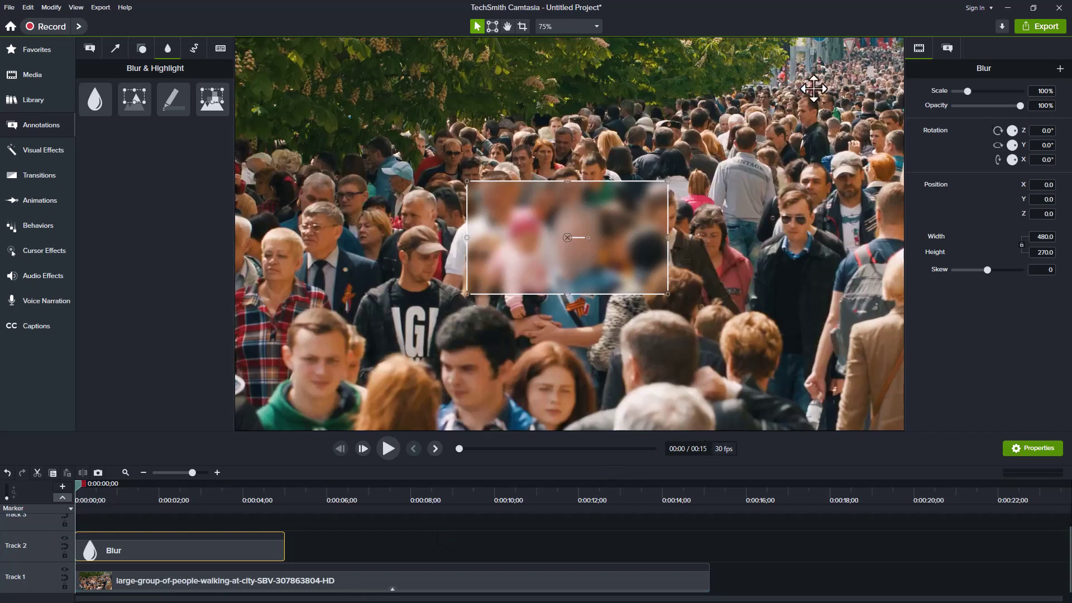
{"action": "left_click_drag", "start_coordinate": [567, 236], "coordinate": [796, 217]}
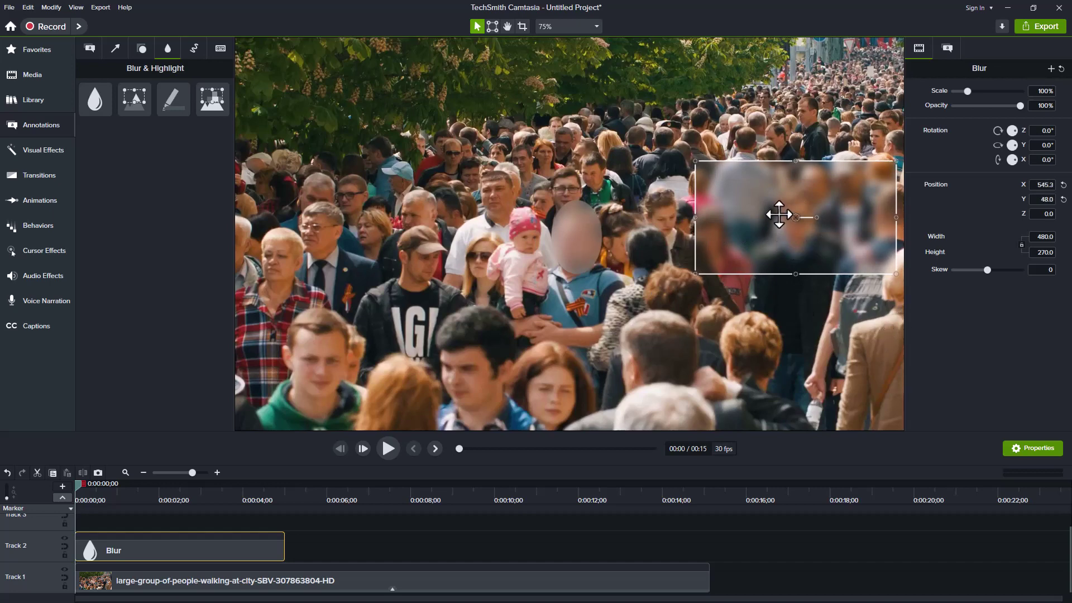
{"action": "left_click", "coordinate": [536, 538]}
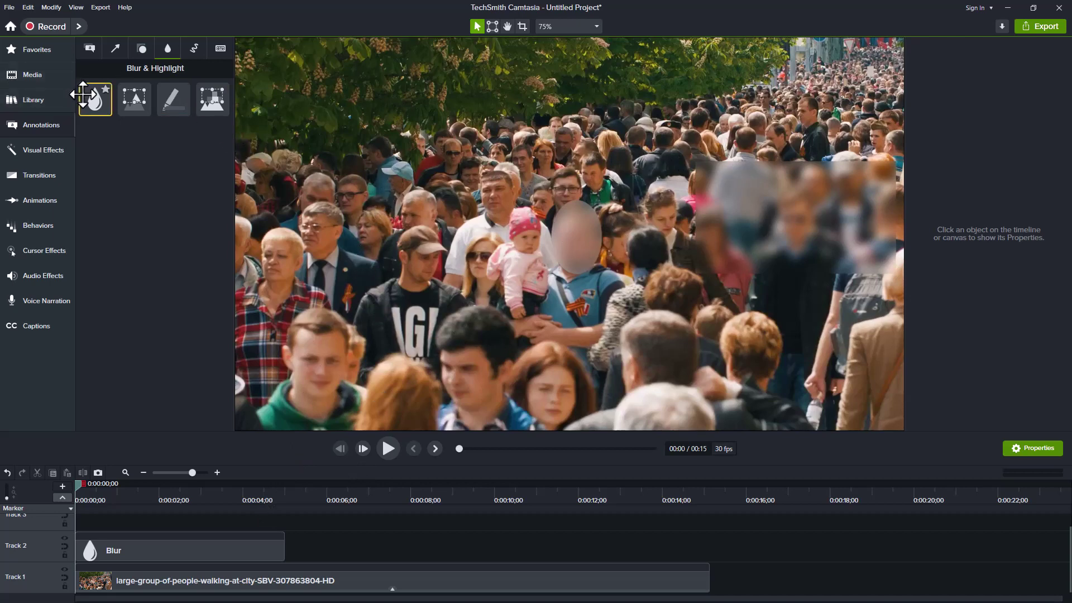
{"action": "left_click_drag", "start_coordinate": [90, 98], "coordinate": [147, 398]}
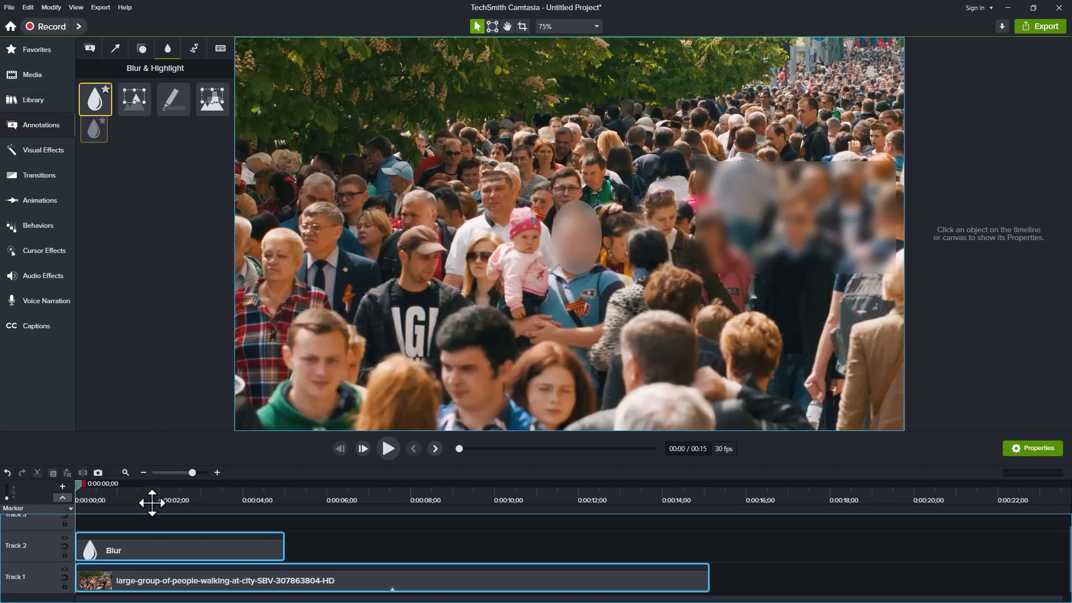
{"action": "left_click_drag", "start_coordinate": [152, 501], "coordinate": [146, 205]}
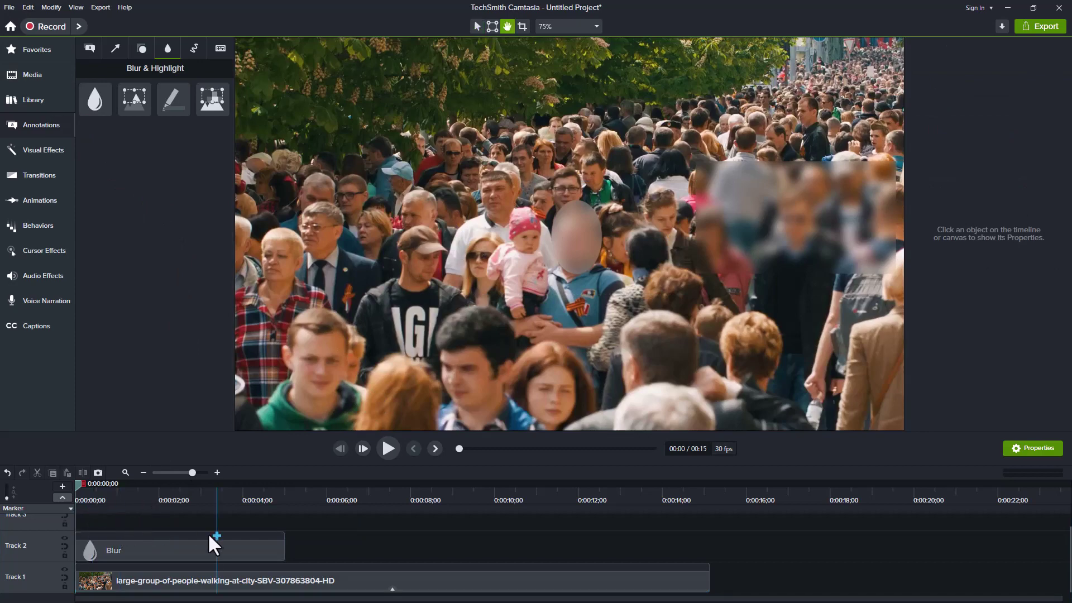
{"action": "key", "text": "space"}
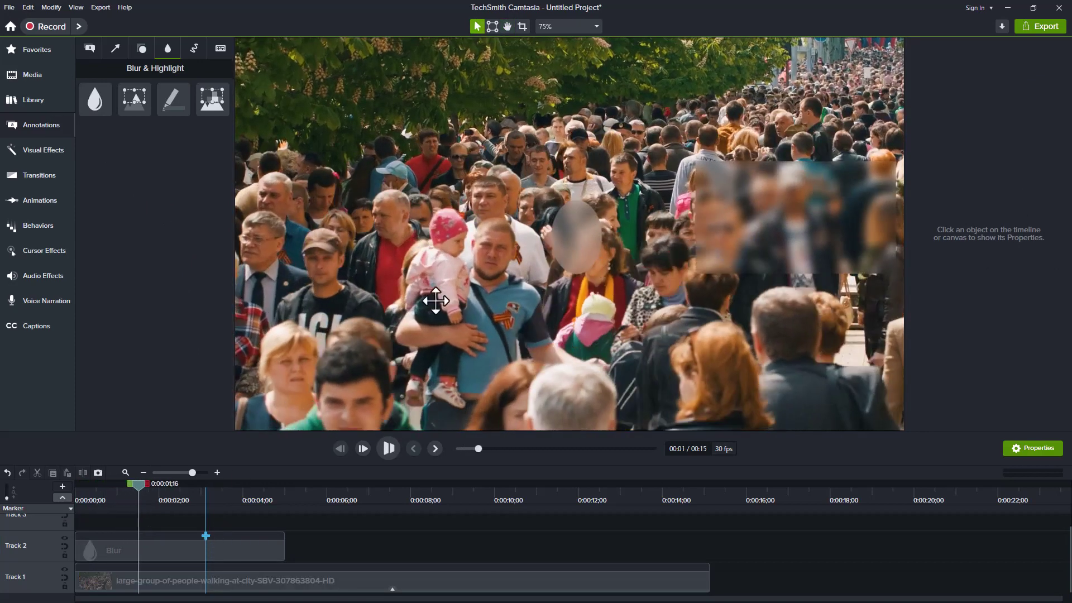
{"action": "key", "text": "space"}
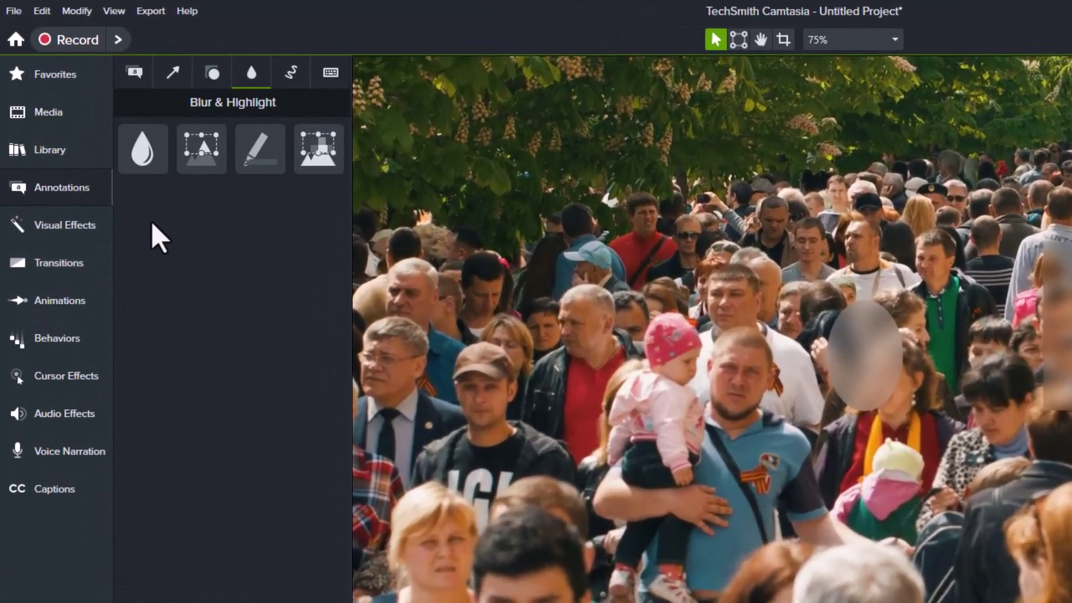
Apply a Custom animation to the Track 1 crowd clip, stretched across its full 15 seconds
{"action": "left_click", "coordinate": [63, 301]}
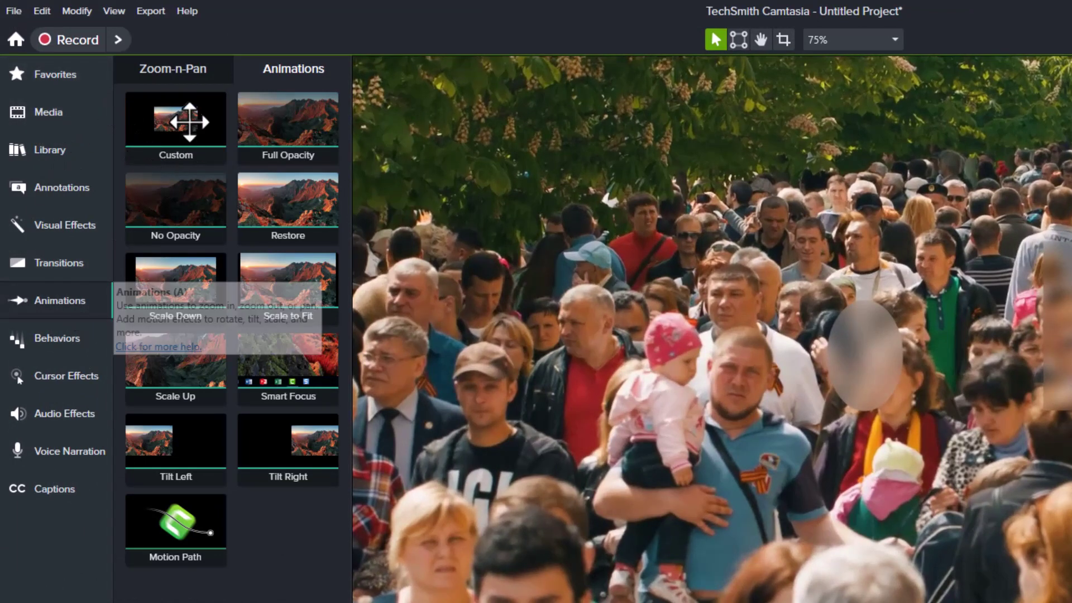
{"action": "left_click_drag", "start_coordinate": [190, 122], "coordinate": [385, 602]}
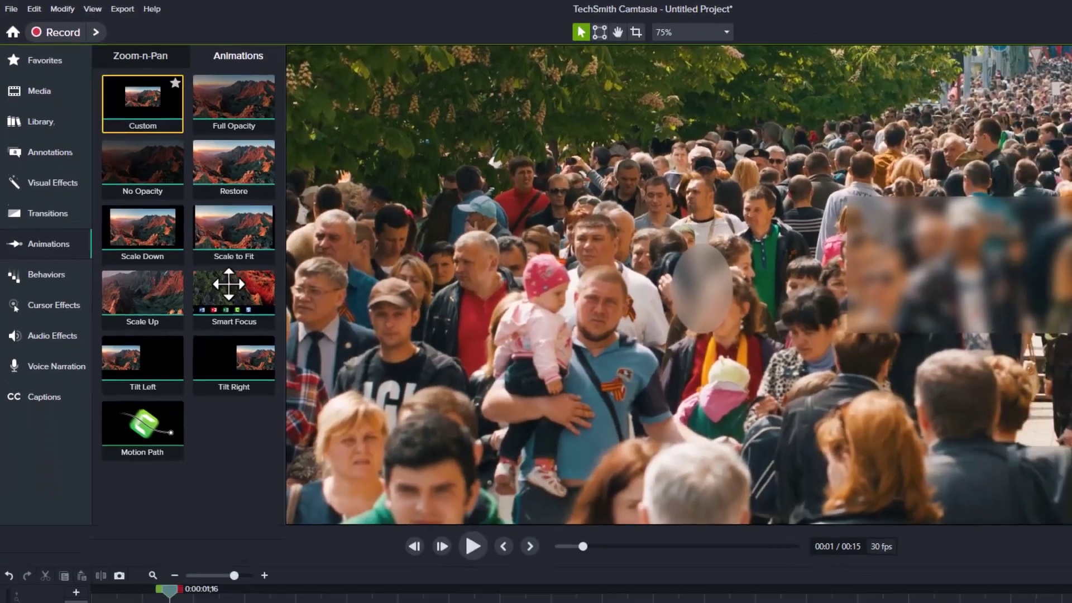
{"action": "left_click_drag", "start_coordinate": [262, 586], "coordinate": [259, 583]}
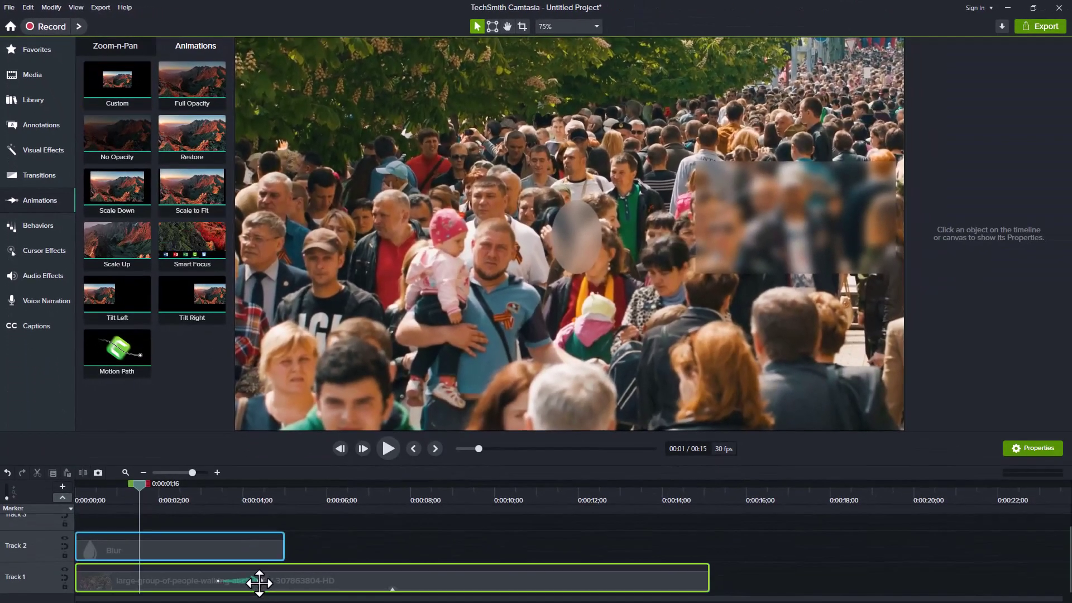
{"action": "left_click", "coordinate": [259, 583]}
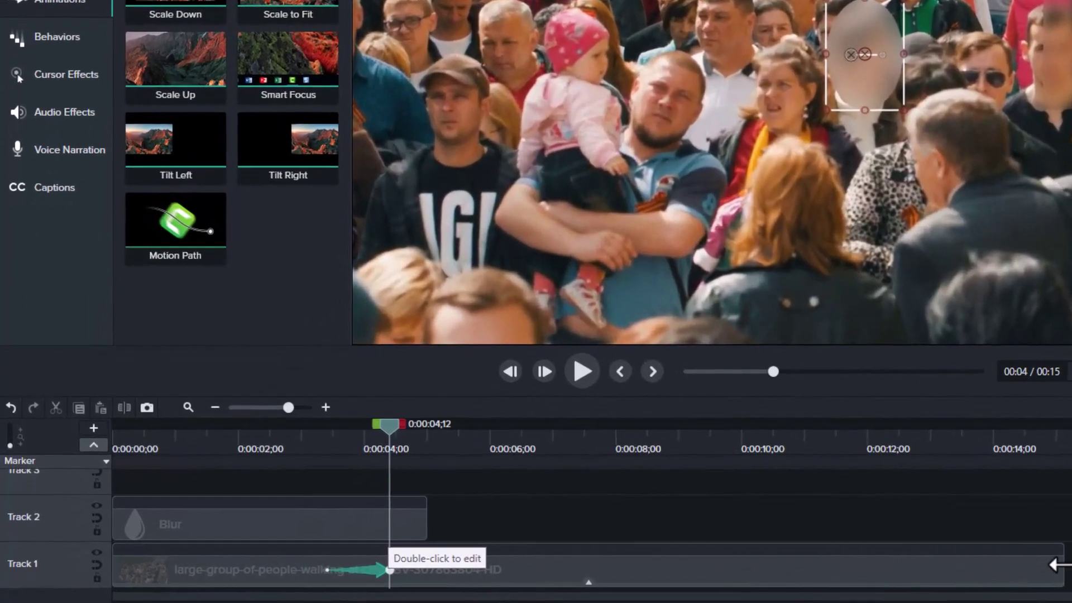
{"action": "left_click_drag", "start_coordinate": [389, 569], "coordinate": [1070, 578]}
{"action": "left_click_drag", "start_coordinate": [1068, 540], "coordinate": [1068, 540]}
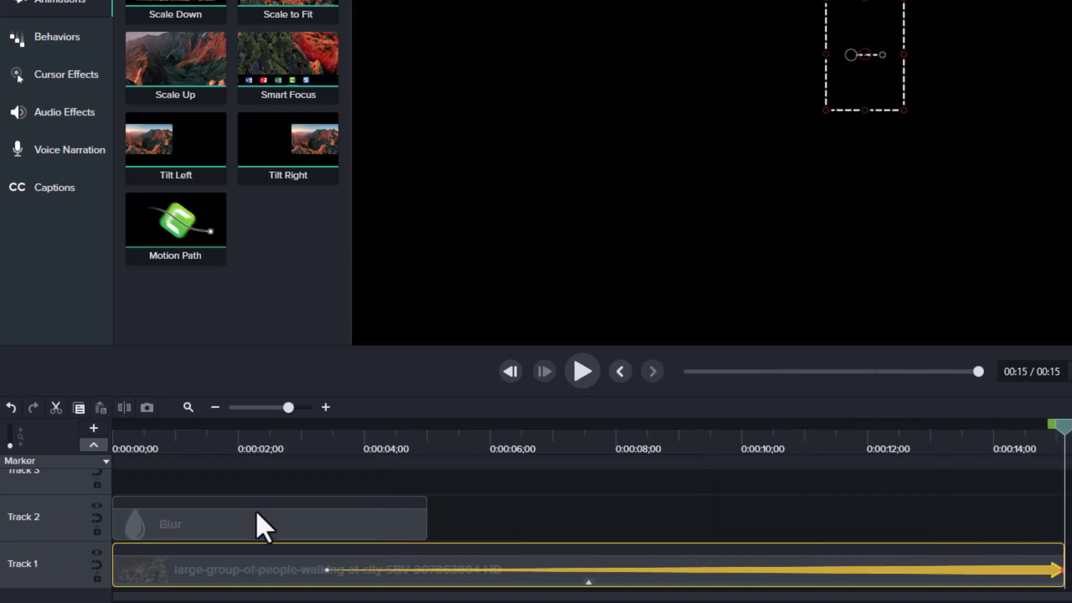
{"action": "left_click_drag", "start_coordinate": [328, 571], "coordinate": [61, 591]}
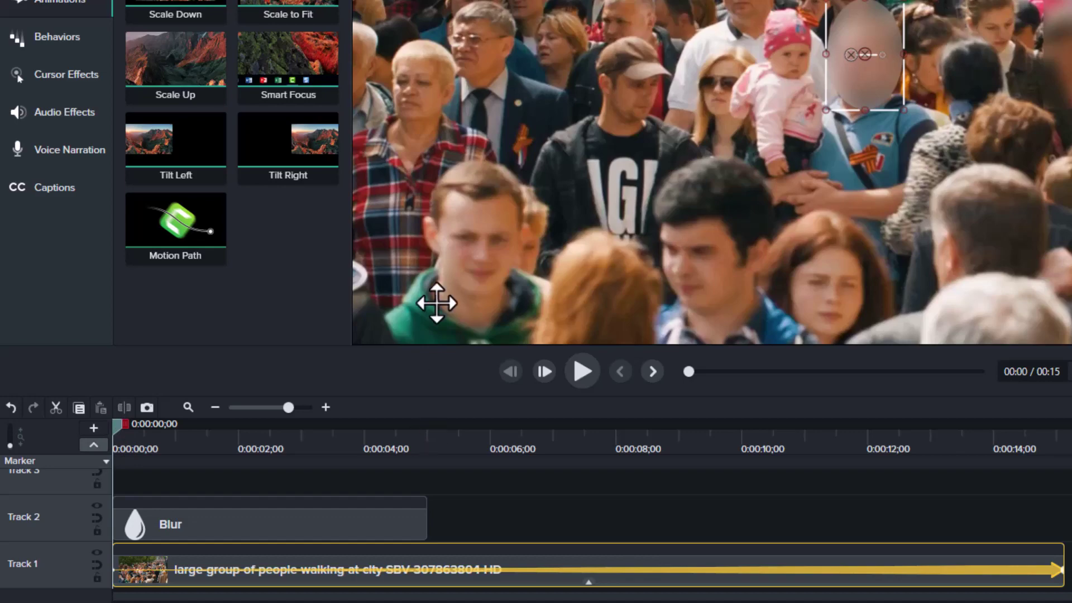
Move the blur oval back onto the man's face at about 2 seconds, then replay from the start
{"action": "key", "text": "space"}
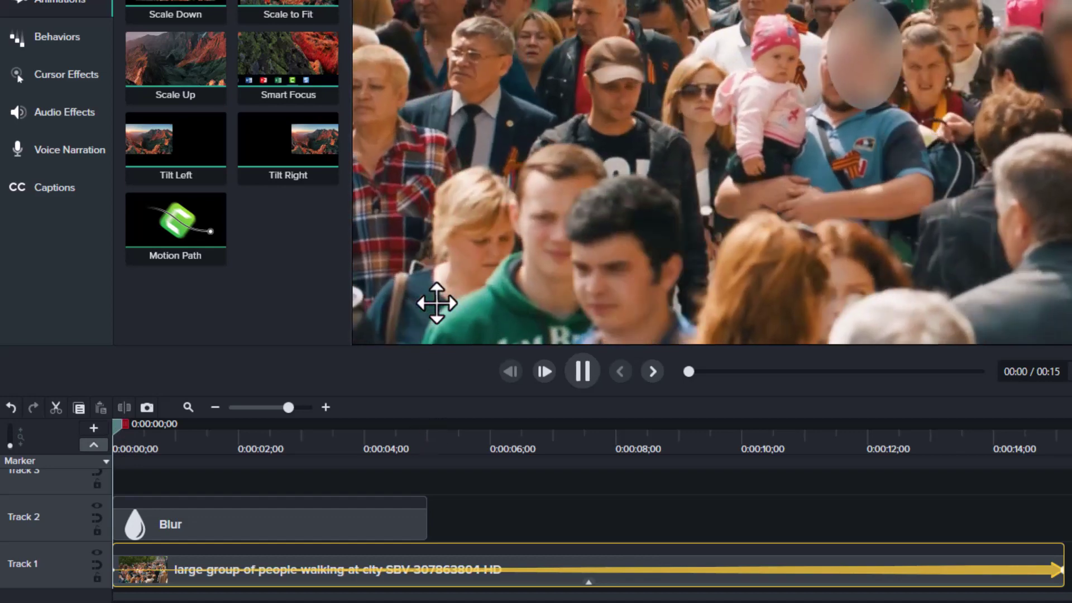
{"action": "key", "text": "space"}
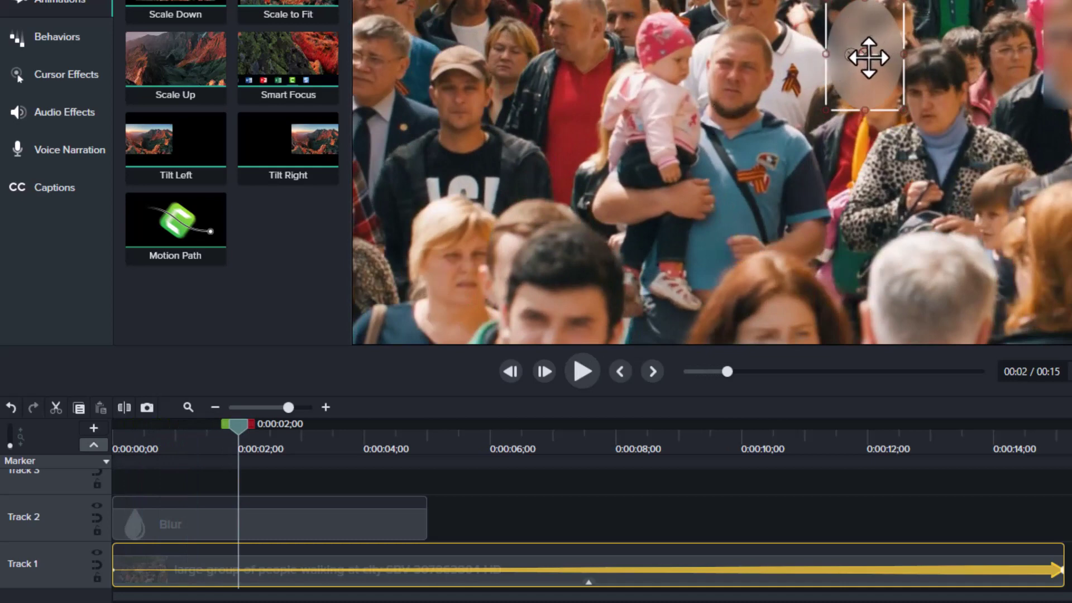
{"action": "left_click_drag", "start_coordinate": [864, 55], "coordinate": [740, 81]}
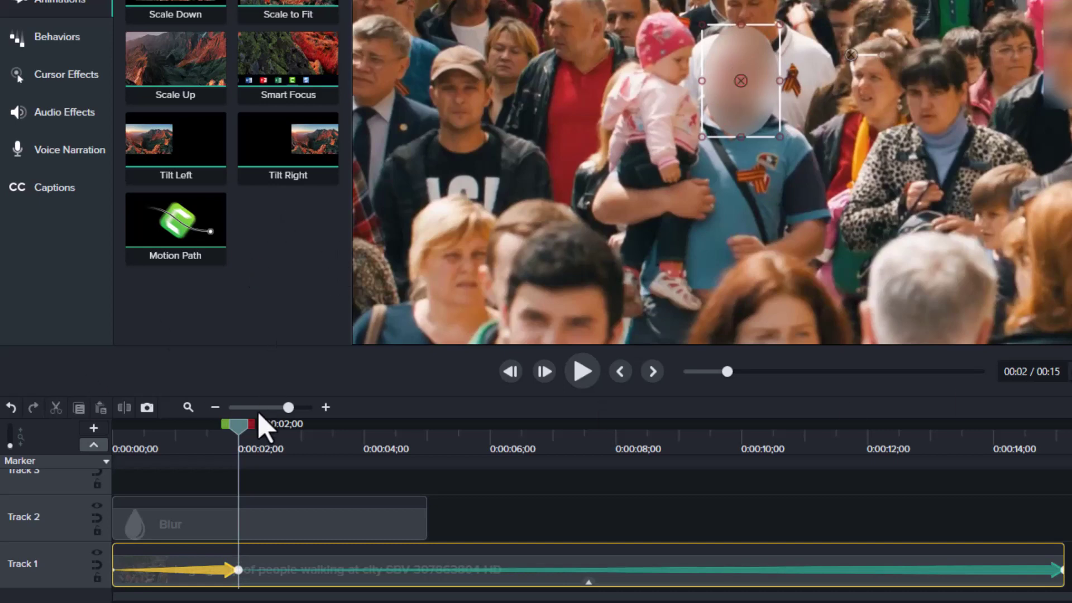
{"action": "left_click_drag", "start_coordinate": [241, 437], "coordinate": [141, 434]}
{"action": "key", "text": "ctrl+Home"}
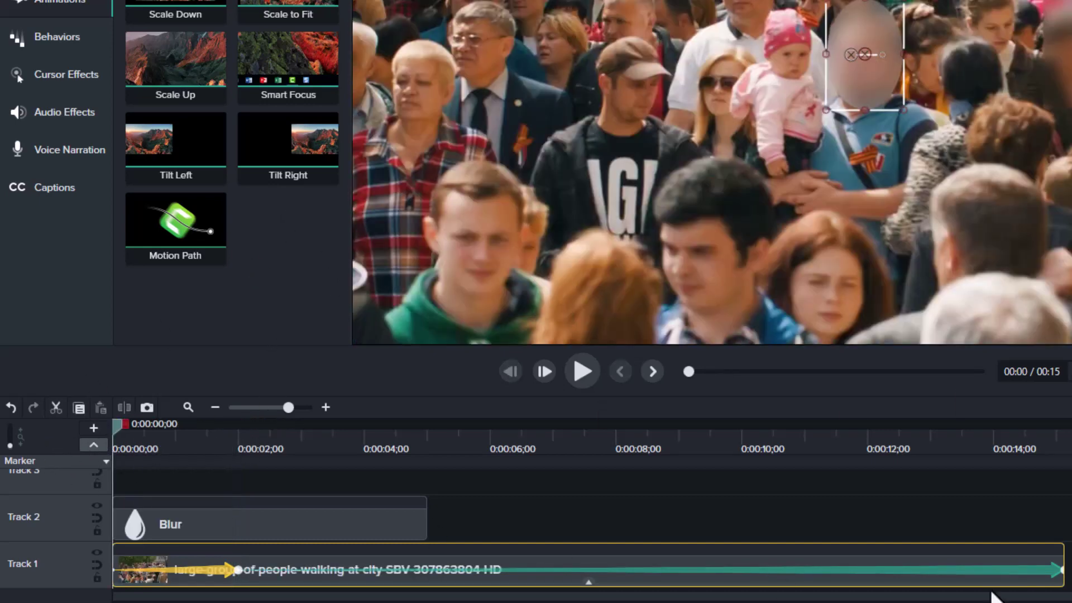
{"action": "key", "text": "space"}
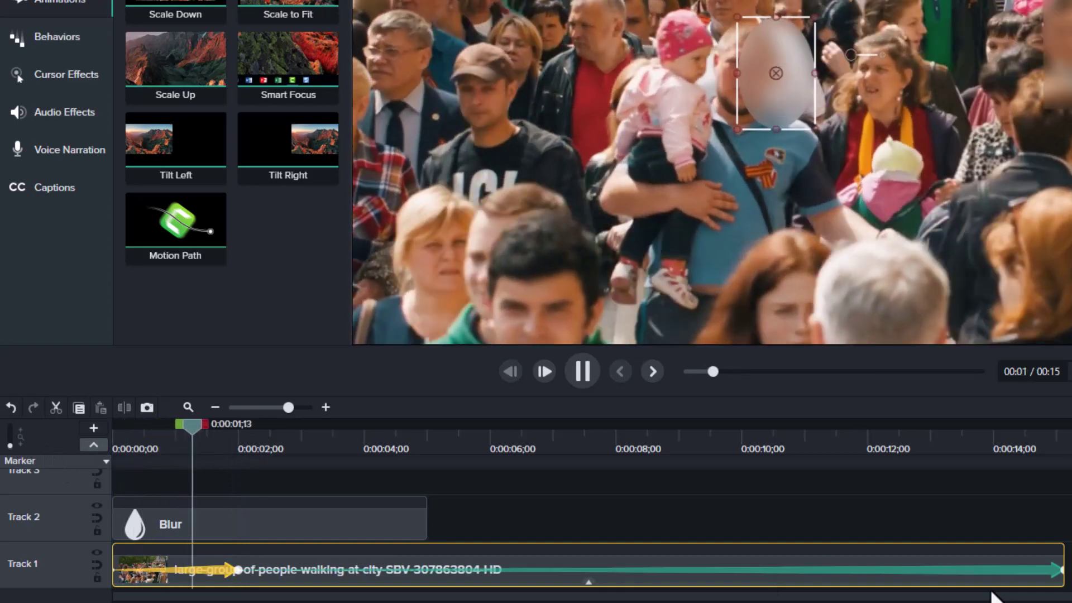
Realign the blur oval on his face at about 4 seconds and replay the tracked blur
{"action": "left_click", "coordinate": [771, 78]}
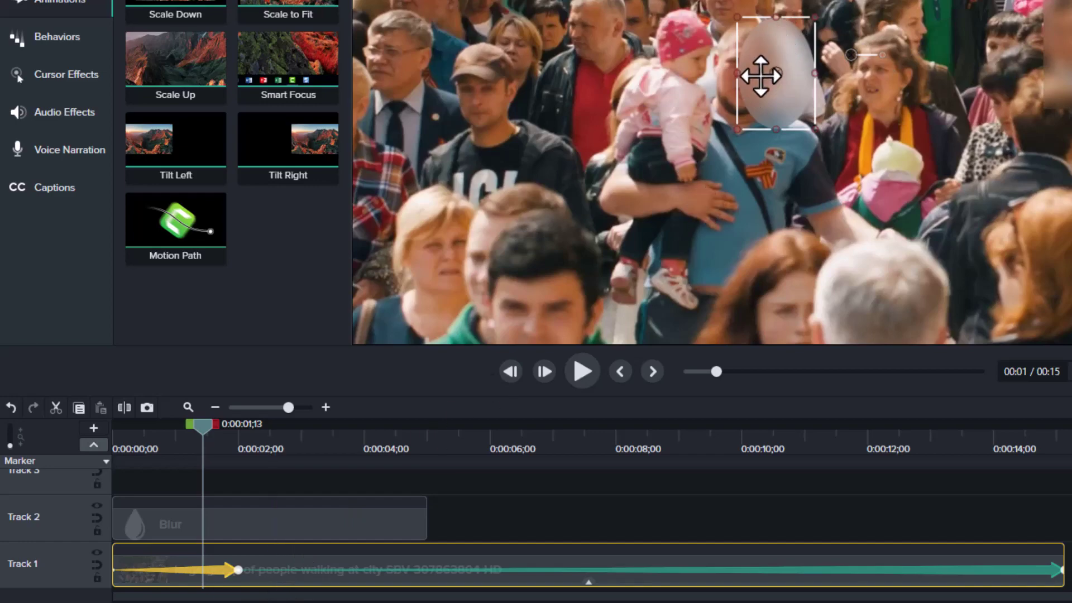
{"action": "left_click", "coordinate": [645, 157]}
{"action": "key", "text": "space"}
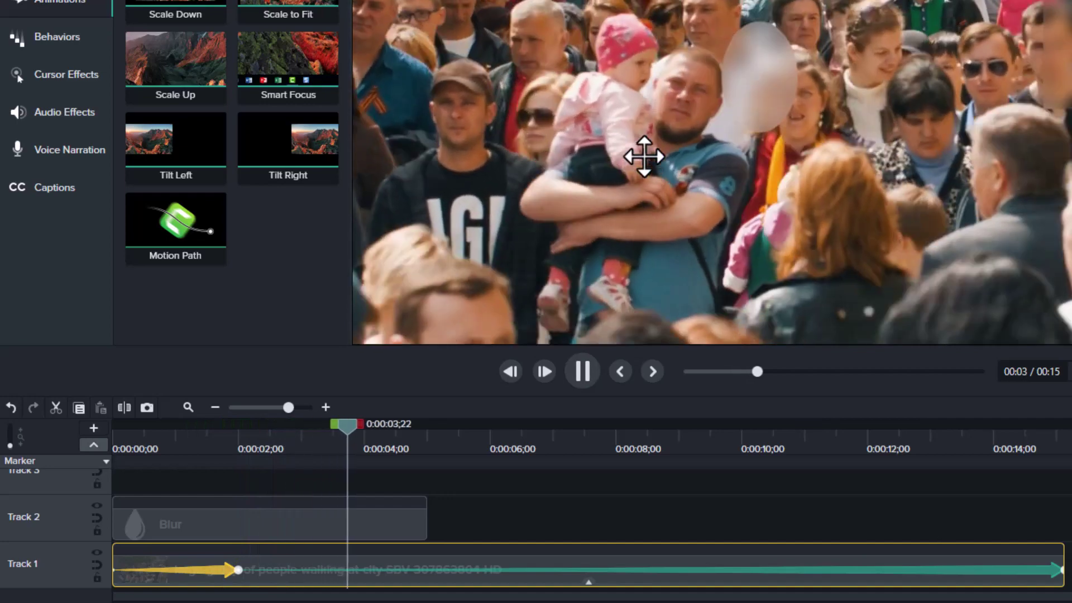
{"action": "key", "text": "space"}
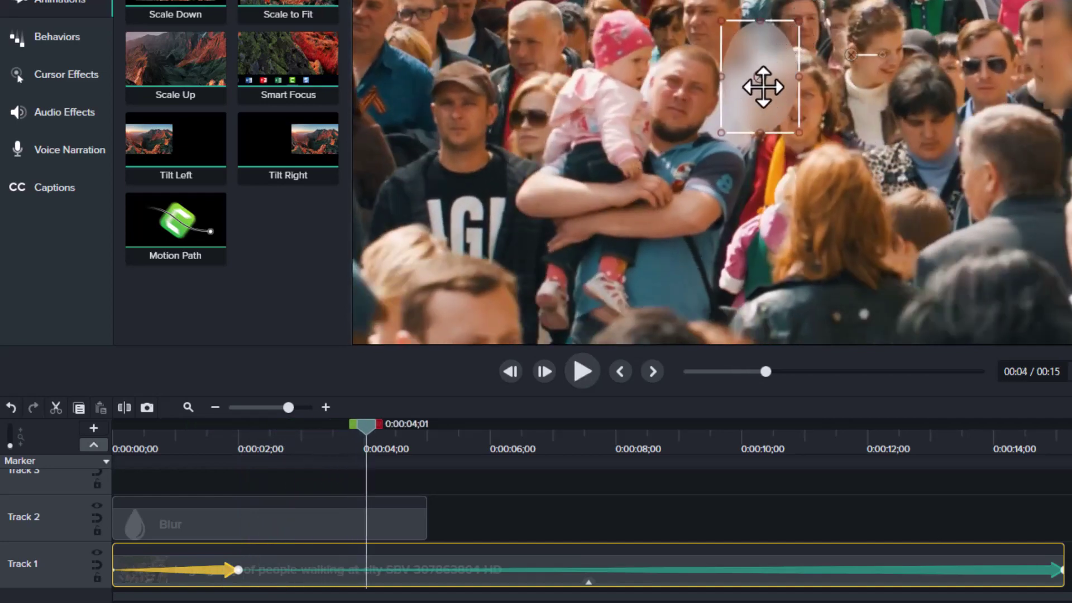
{"action": "left_click_drag", "start_coordinate": [761, 72], "coordinate": [696, 79]}
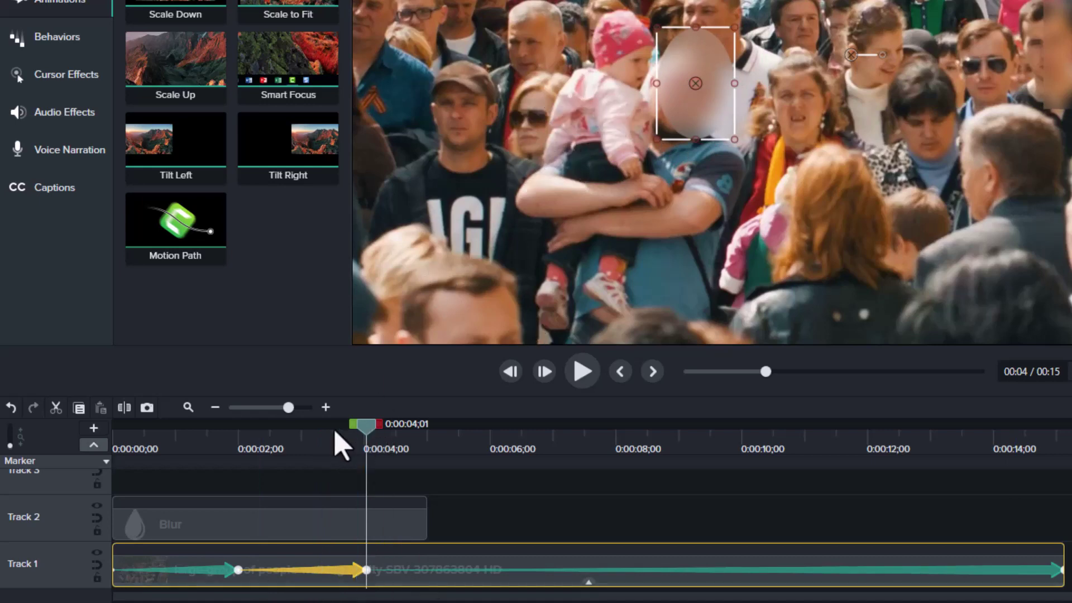
{"action": "left_click", "coordinate": [208, 441]}
{"action": "key", "text": "ctrl+Home"}
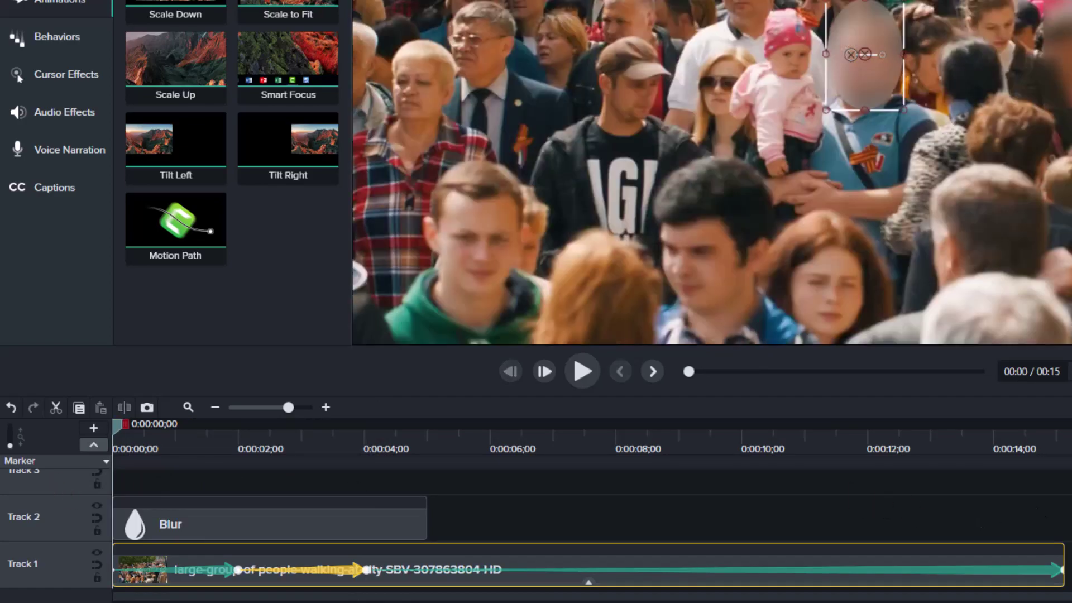
{"action": "key", "text": "space"}
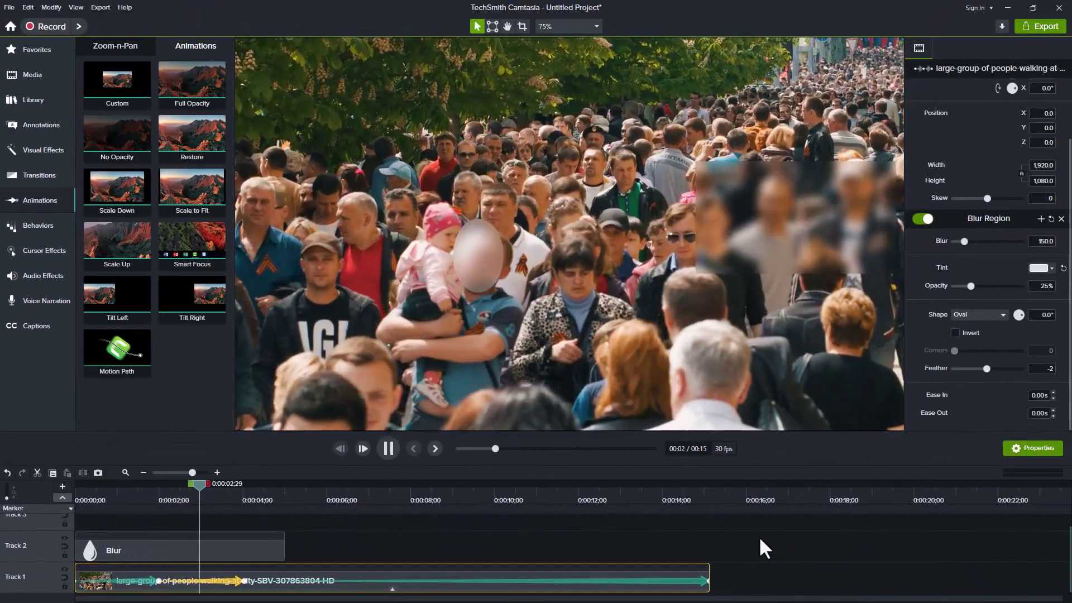
{"action": "key", "text": "space"}
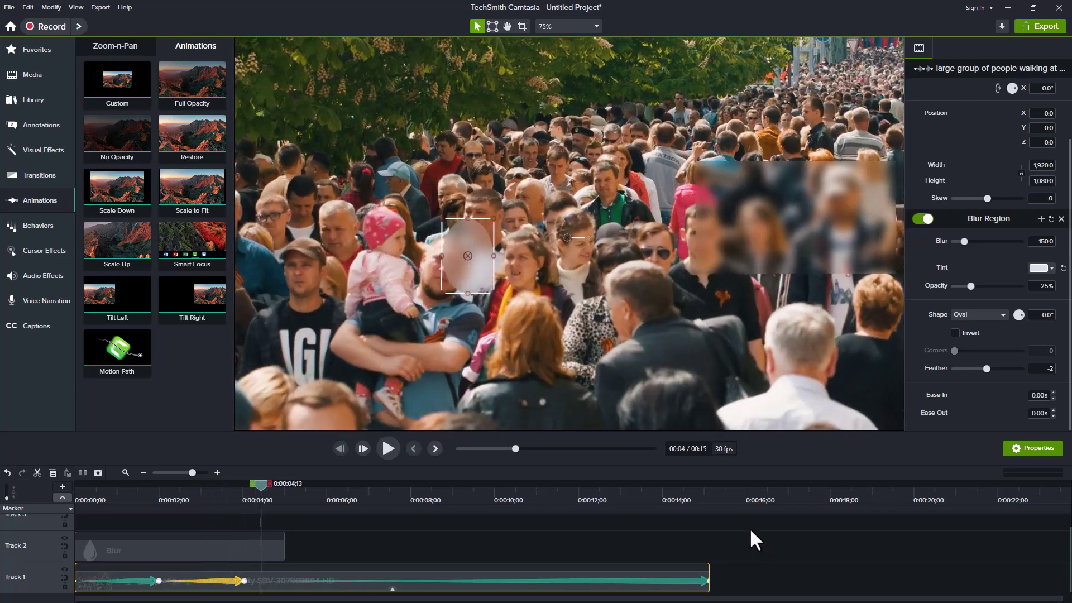